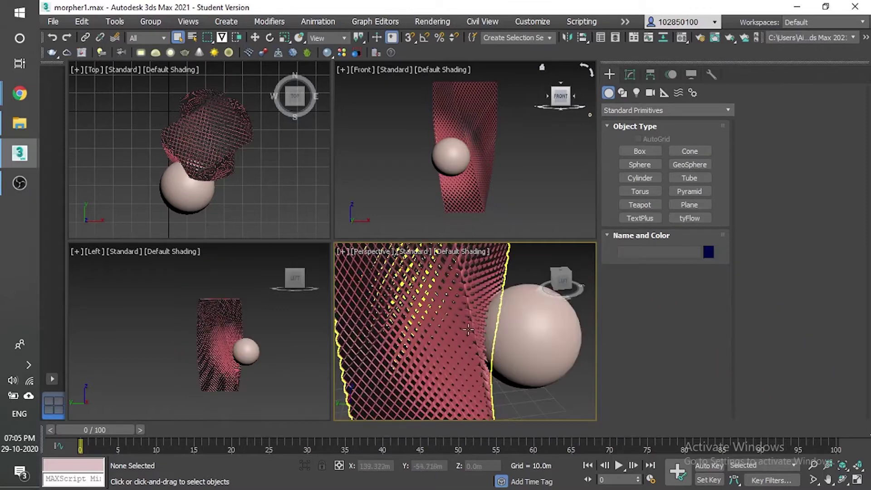
# - Examine the finished lattice tower and the sphere beside it from several distances and angles in the perspective view
pyautogui.scroll(-6, 472, 346)
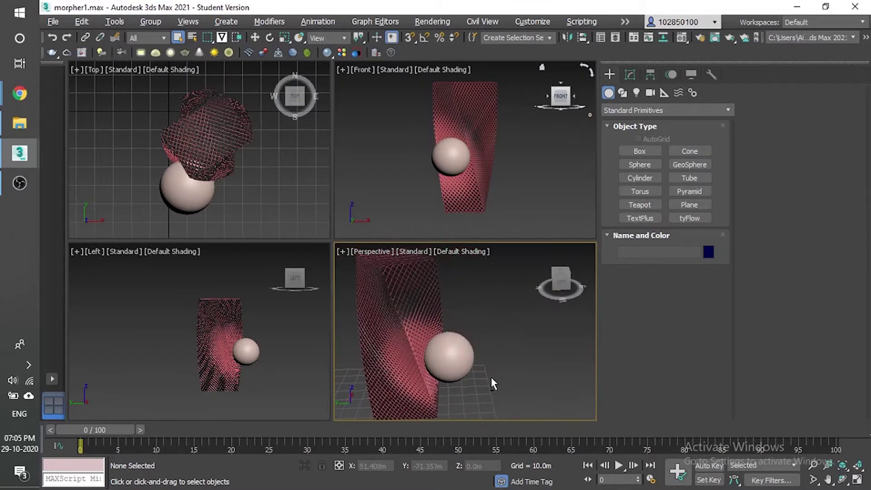
pyautogui.scroll(-4, 448, 354)
pyautogui.scroll(2, 486, 335)
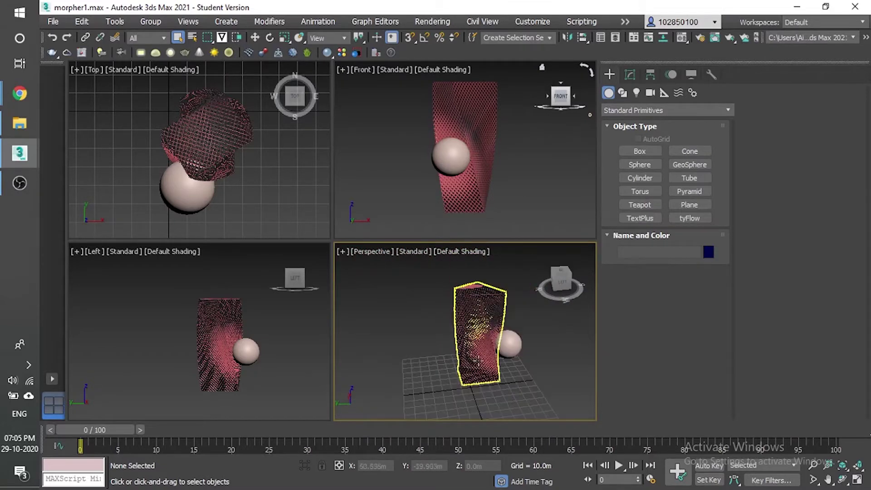
pyautogui.scroll(2, 496, 360)
pyautogui.keyDown('alt'); pyautogui.moveTo(481, 354); pyautogui.dragTo(449, 381, button='middle'); pyautogui.keyUp('alt')
# - Switch to the untitled 3ds Max scene and confirm metric Meters as display units and 1.0 Meters as the system unit
pyautogui.moveTo(19, 153)
pyautogui.click(85, 131)
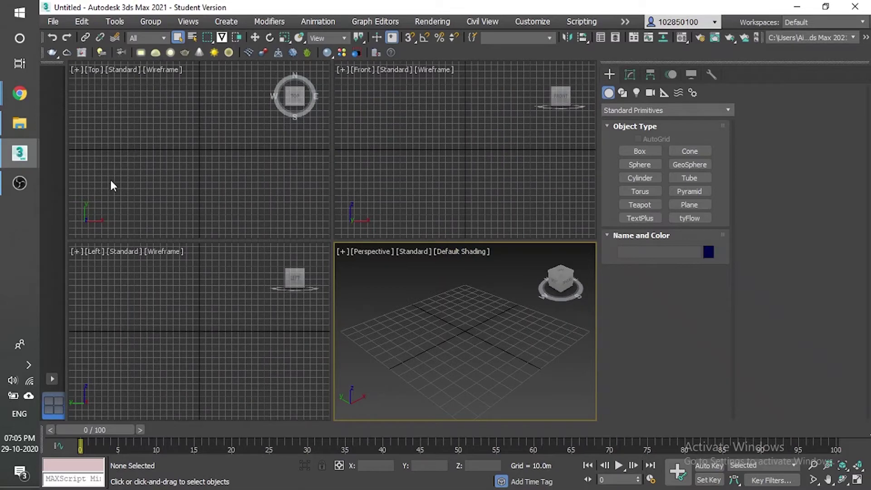
pyautogui.click(527, 23)
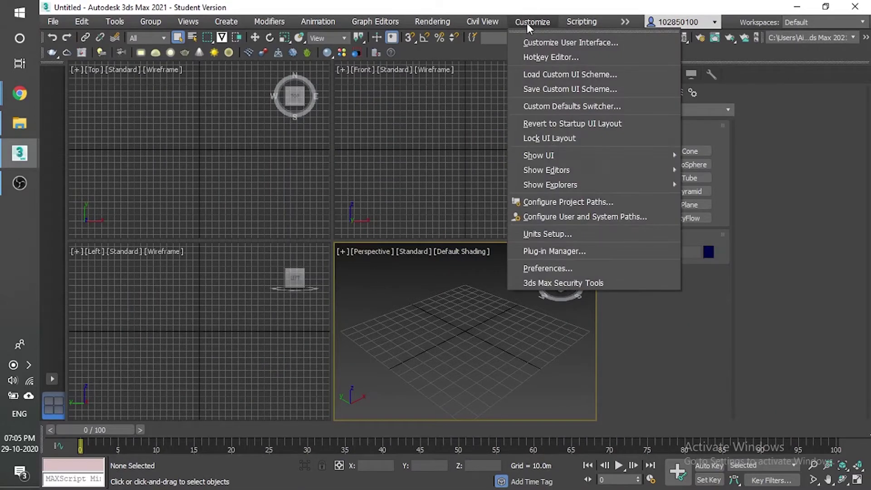
pyautogui.click(547, 233)
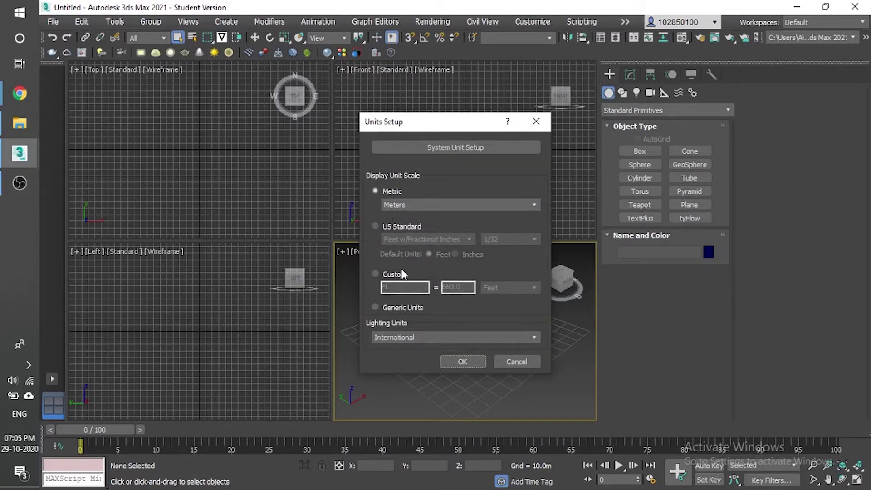
pyautogui.click(456, 149)
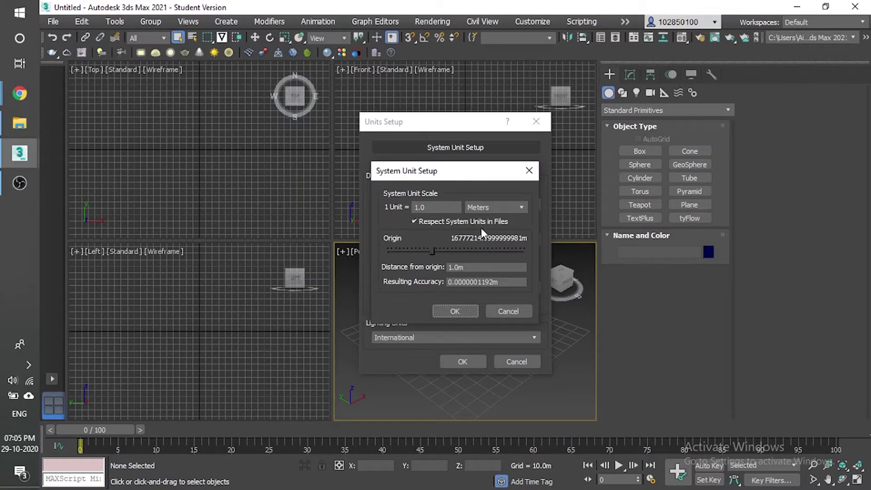
pyautogui.click(458, 311)
pyautogui.click(468, 363)
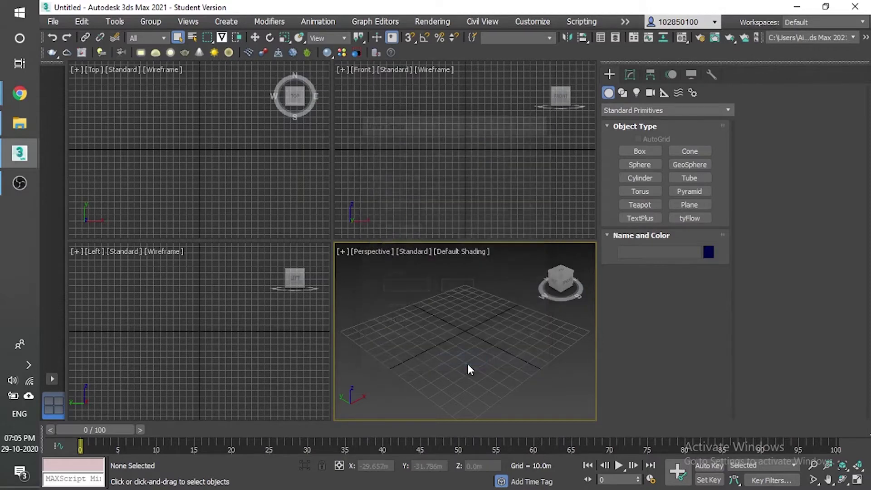
# - Create a box near the grid's centre in the perspective view, about 42 m long, 50 m wide and 89 m high
pyautogui.scroll(-3, 448, 332)
pyautogui.scroll(3, 460, 352)
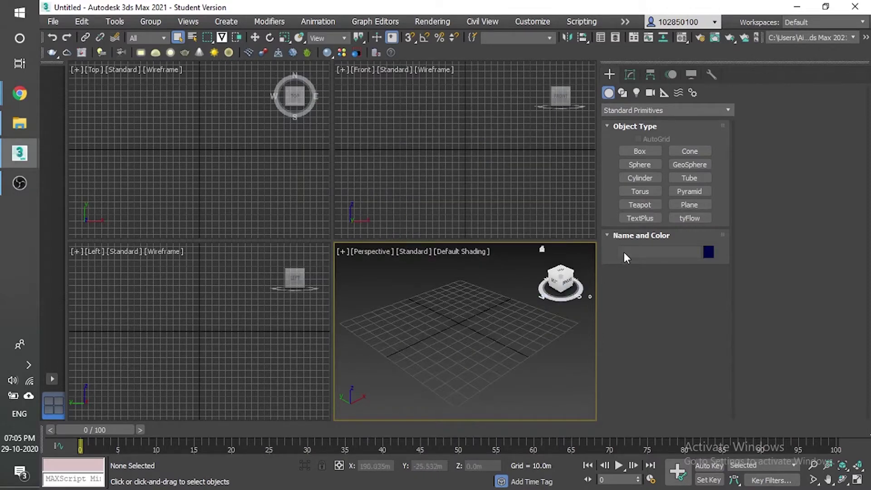
pyautogui.click(645, 152)
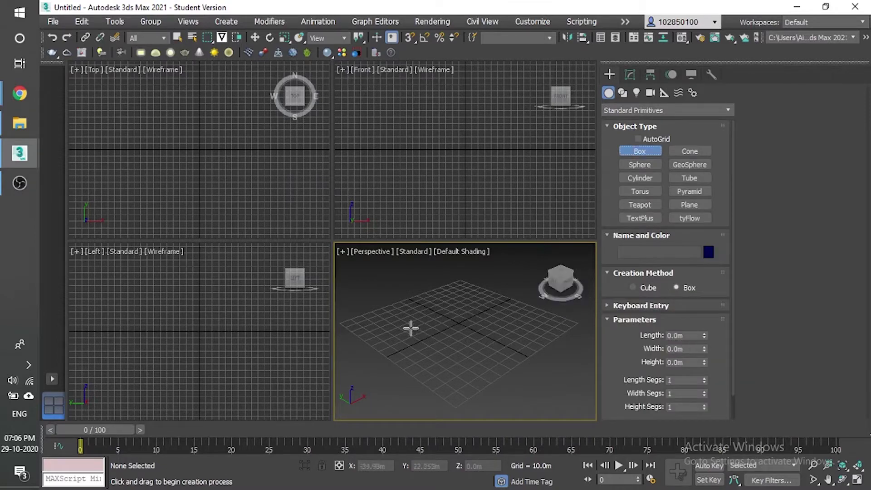
pyautogui.moveTo(431, 327); pyautogui.dragTo(514, 325)
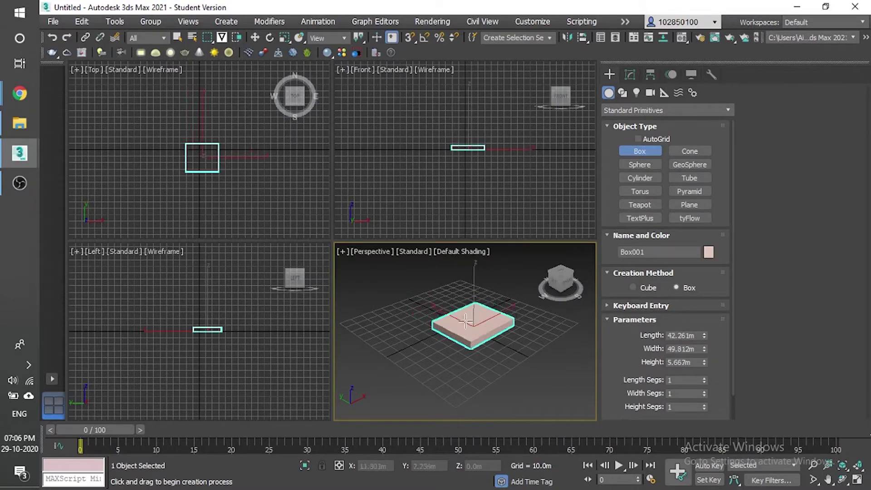
pyautogui.scroll(-3, 475, 309)
pyautogui.scroll(4, 472, 275)
pyautogui.scroll(-3, 473, 276)
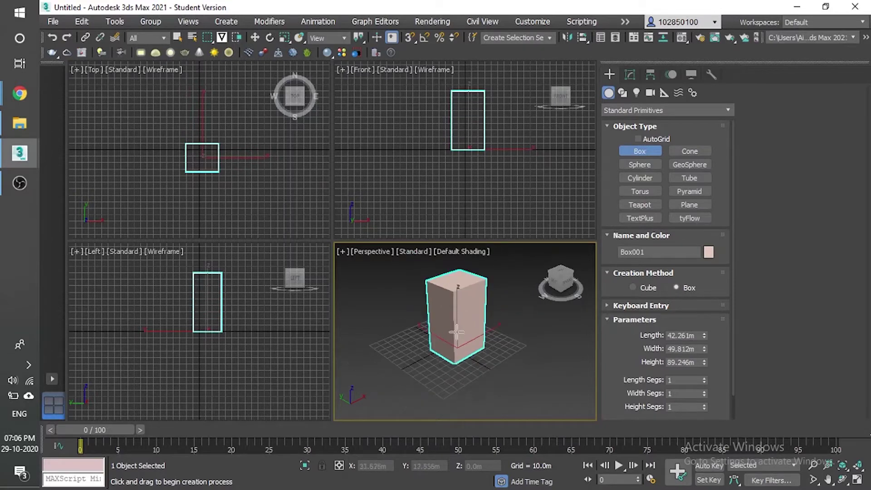
pyautogui.scroll(3, 473, 275)
# - Set the box's length to 40 m, width to 30 m and height to 100 m
pyautogui.doubleClick(670, 336)
pyautogui.write('1m')
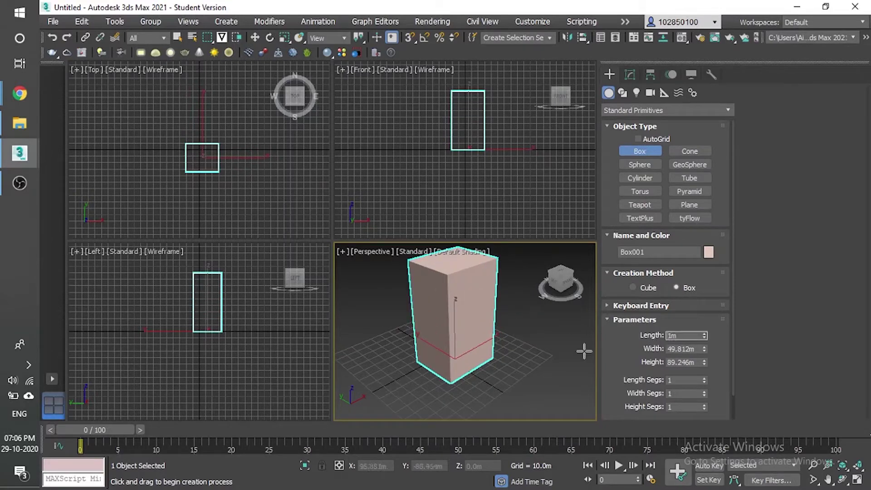
pyautogui.write('5')
pyautogui.press('Tab')
pyautogui.write('3')
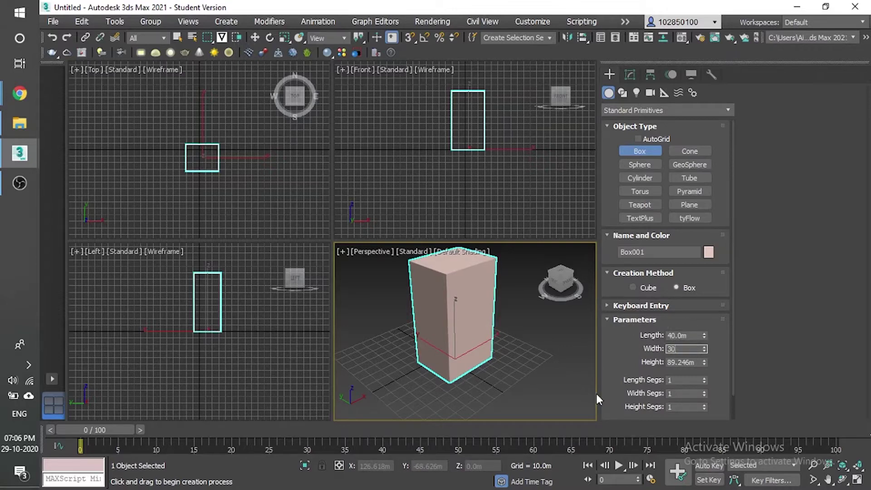
pyautogui.press('Tab')
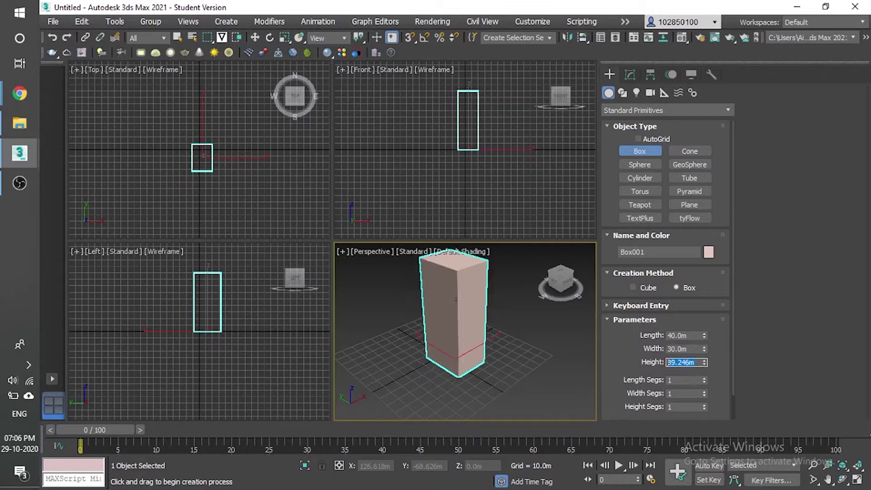
pyautogui.write('100')
pyautogui.press('Return')
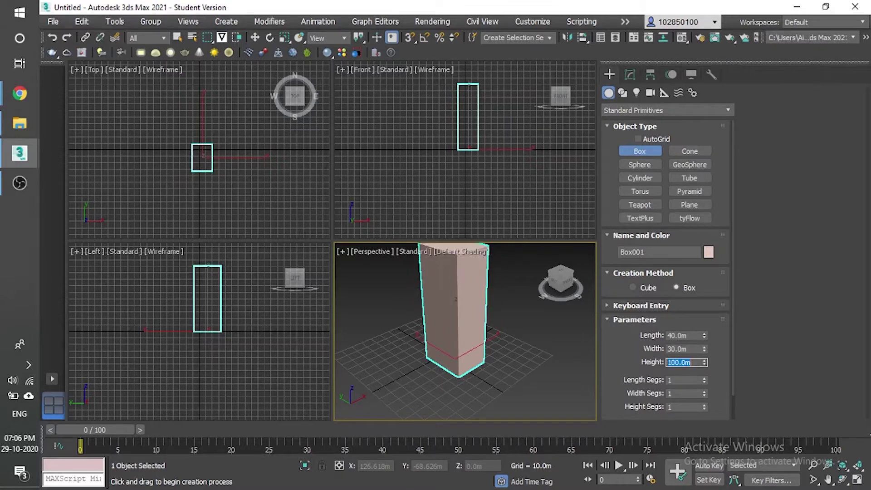
pyautogui.scroll(-2, 429, 356)
pyautogui.scroll(2, 435, 353)
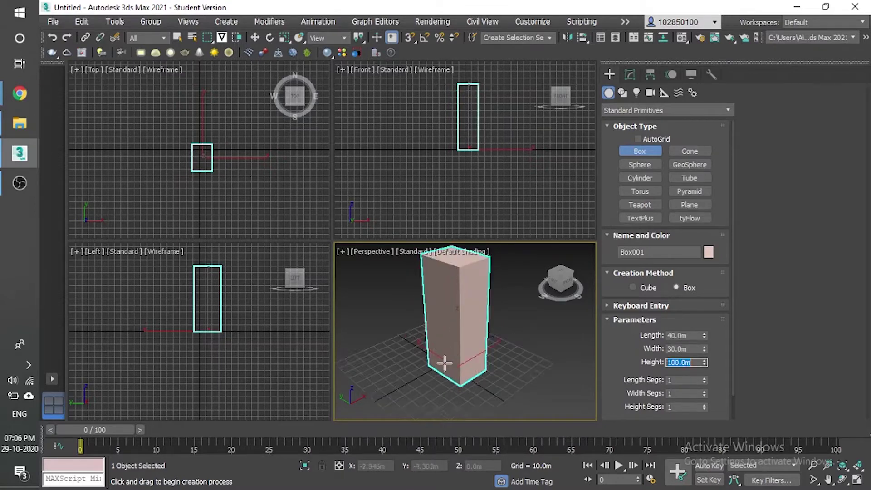
pyautogui.scroll(-2, 449, 361)
pyautogui.scroll(2, 450, 361)
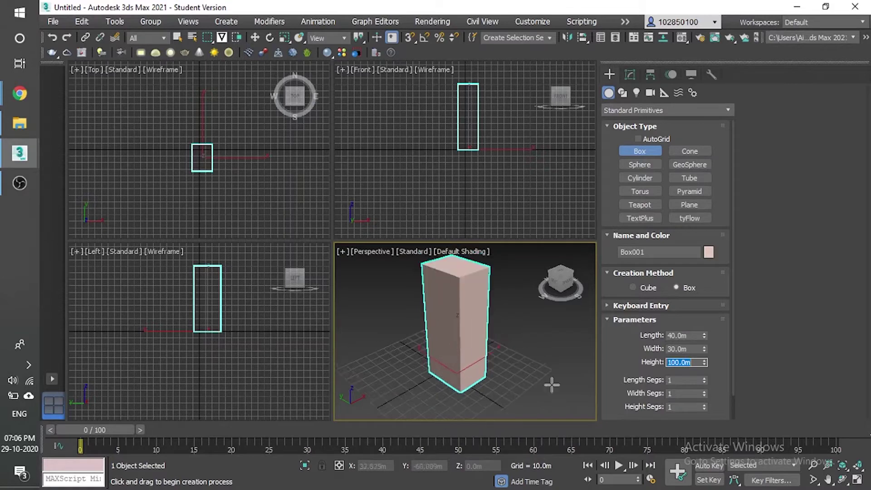
# - Set the box's height segments to 30
pyautogui.doubleClick(678, 407)
pyautogui.write('30')
pyautogui.press('Return')
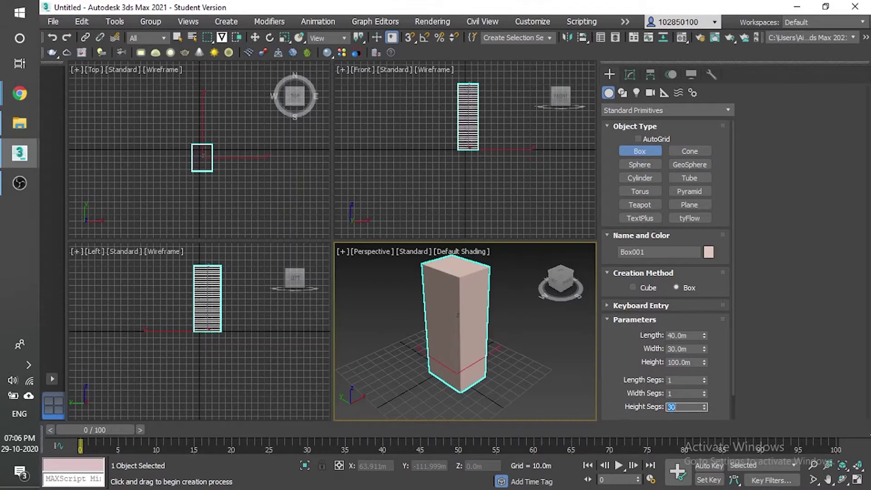
# - Display Edged Faces in the perspective view so the box's segments can be seen
pyautogui.scroll(-3, 489, 341)
pyautogui.scroll(2, 464, 302)
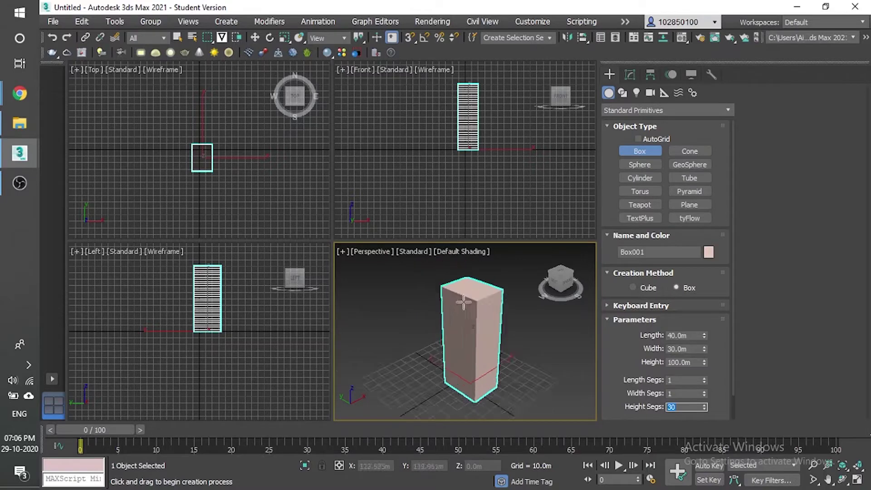
pyautogui.scroll(2, 458, 369)
pyautogui.scroll(-2, 470, 388)
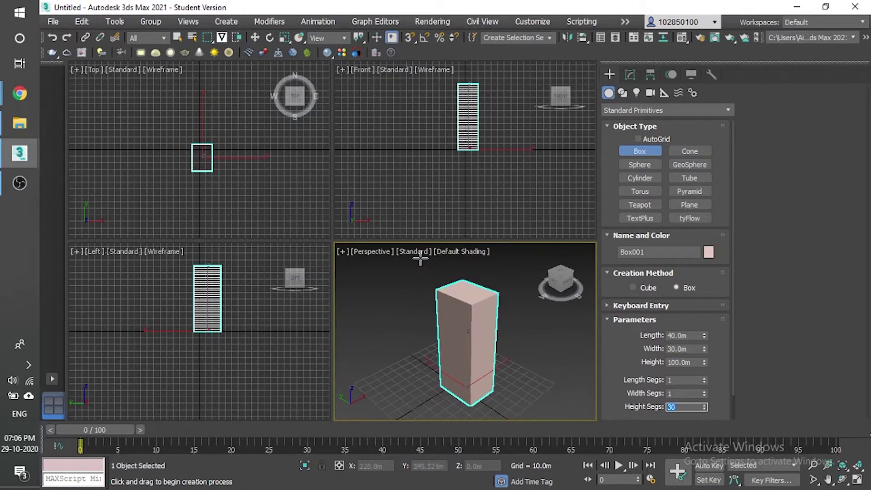
pyautogui.click(446, 252)
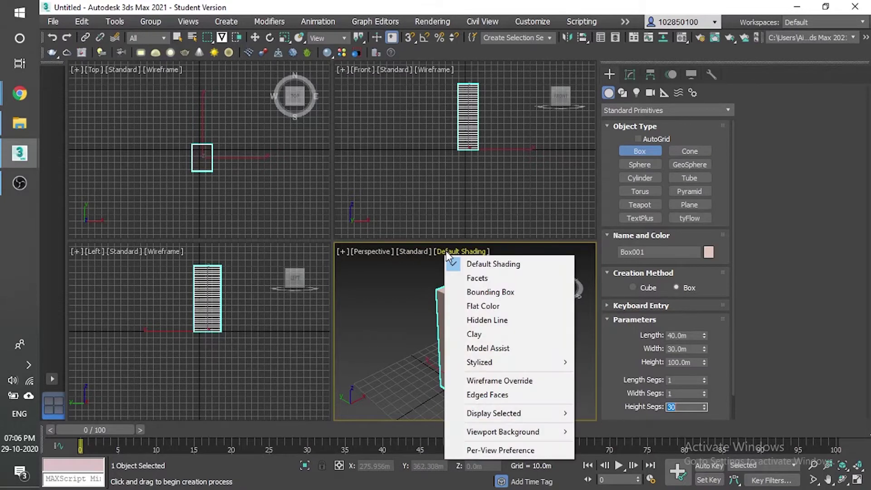
pyautogui.click(437, 251)
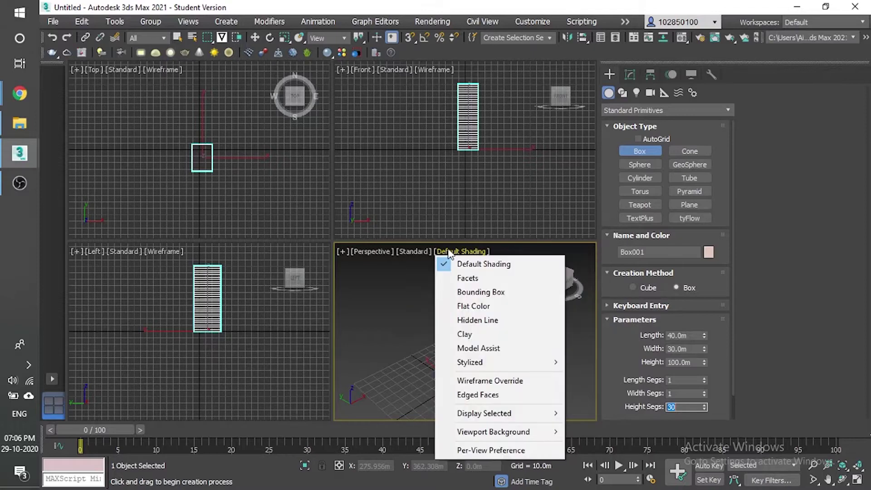
pyautogui.click(474, 396)
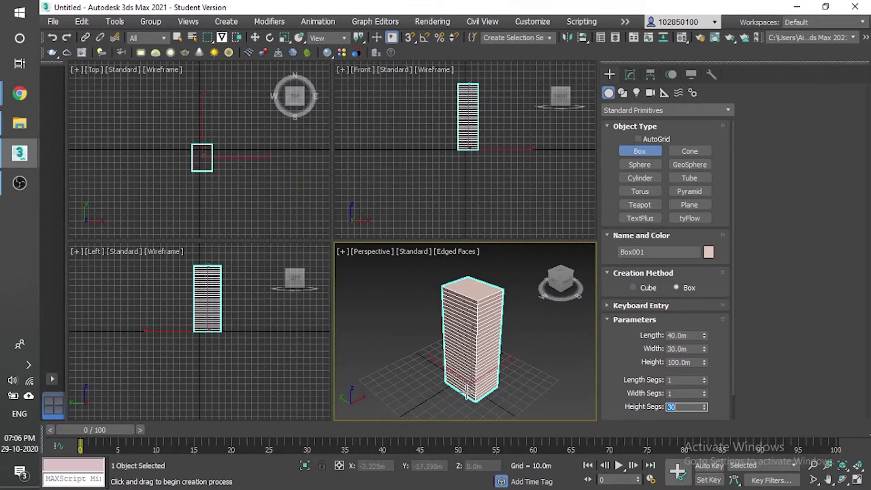
# - Set the box's width segments to 10 and length segments to 15, and finish creating the box
pyautogui.click(674, 393)
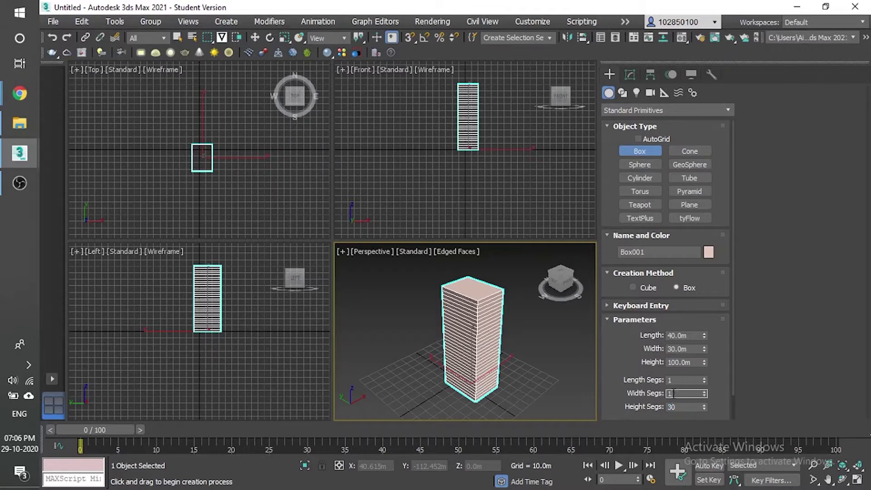
pyautogui.write('1')
pyautogui.press('Return')
pyautogui.scroll(3, 547, 373)
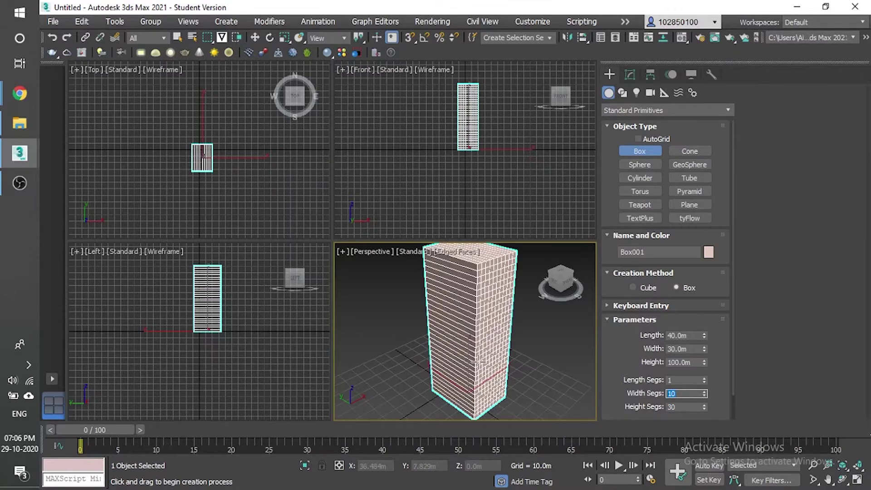
pyautogui.moveTo(682, 382); pyautogui.dragTo(648, 386)
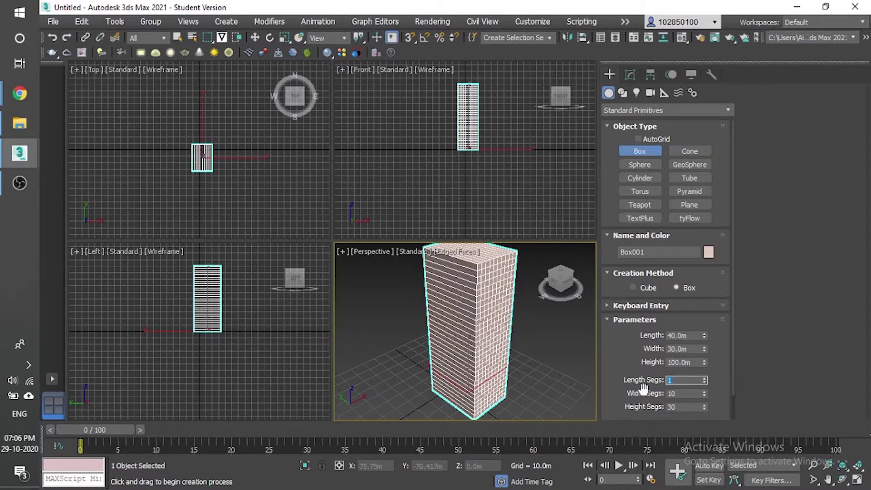
pyautogui.write('15')
pyautogui.press('Return')
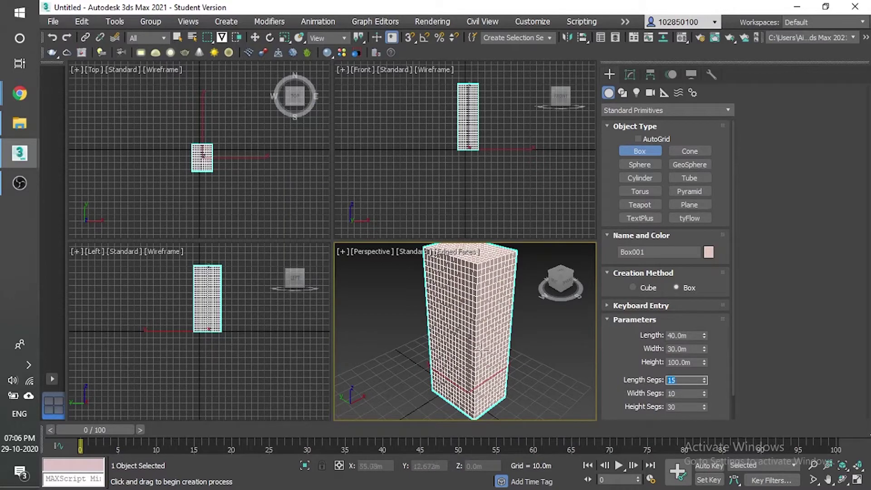
pyautogui.scroll(3, 432, 378)
pyautogui.scroll(-3, 432, 378)
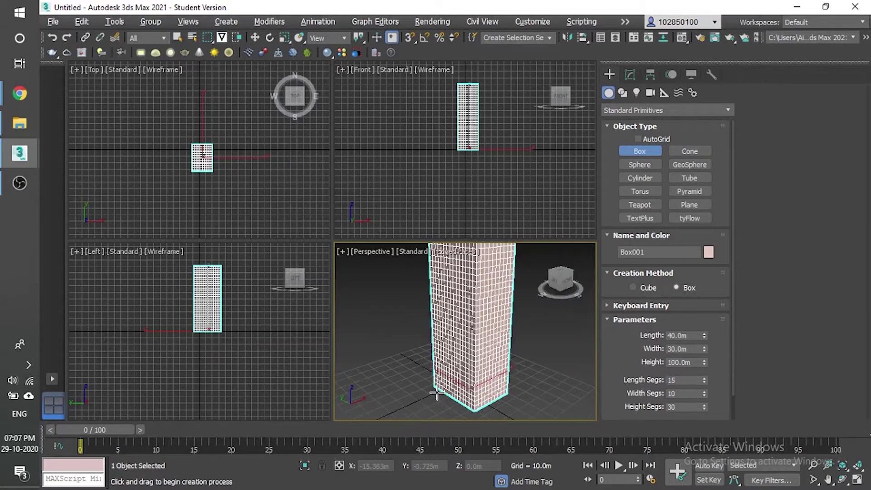
pyautogui.scroll(-3, 439, 389)
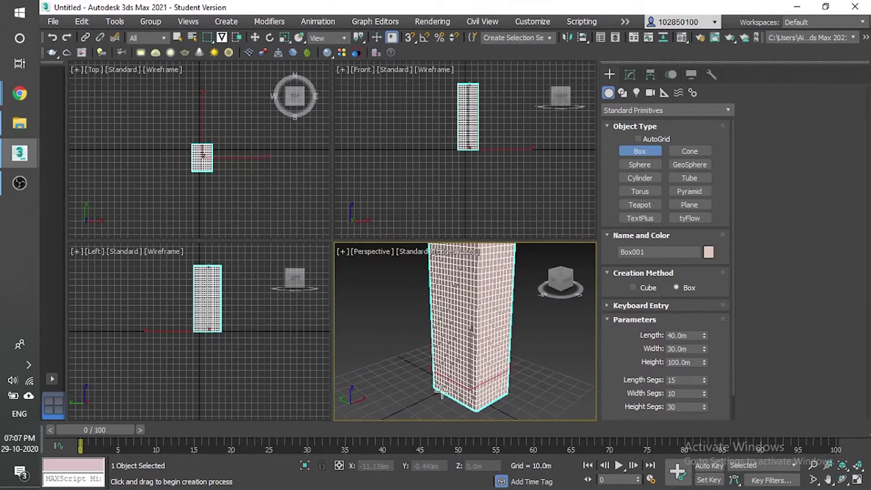
pyautogui.keyDown('alt'); pyautogui.moveTo(434, 380); pyautogui.dragTo(432, 384, button='middle'); pyautogui.keyUp('alt')
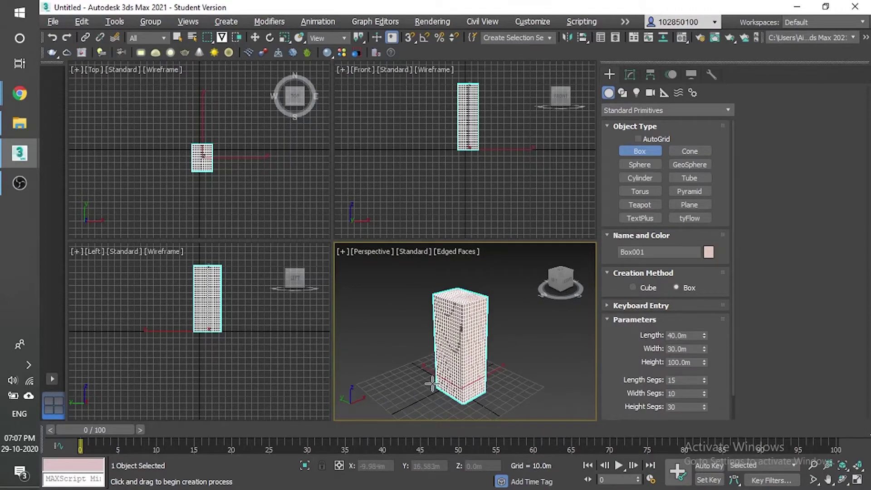
pyautogui.scroll(3, 434, 383)
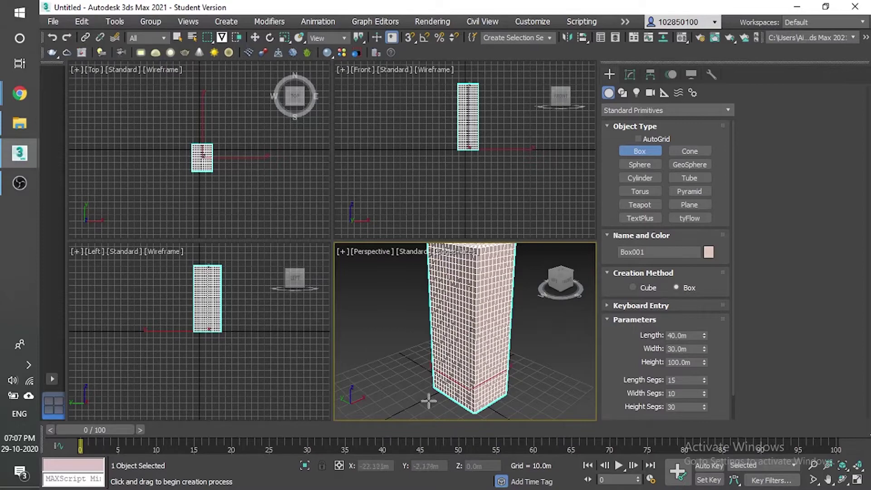
pyautogui.scroll(-3, 429, 403)
pyautogui.rightClick(432, 390)
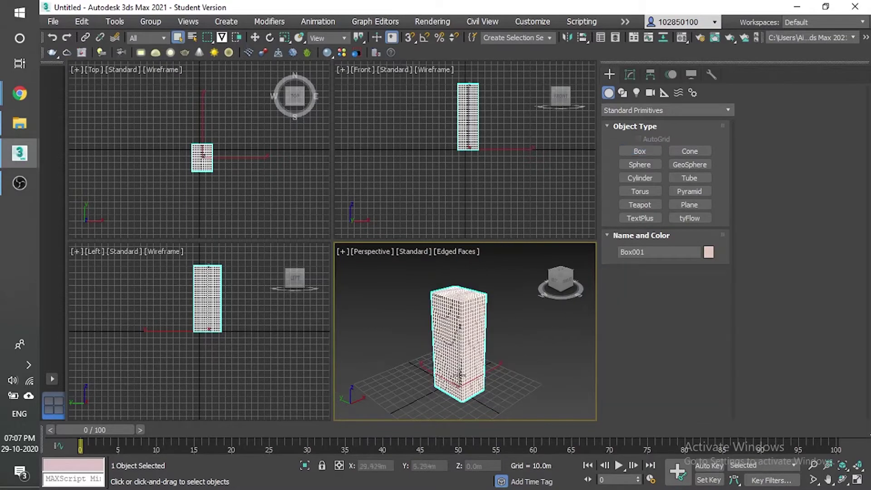
# - Convert the segmented box to an Editable Poly
pyautogui.rightClick(455, 362)
pyautogui.moveTo(499, 485)
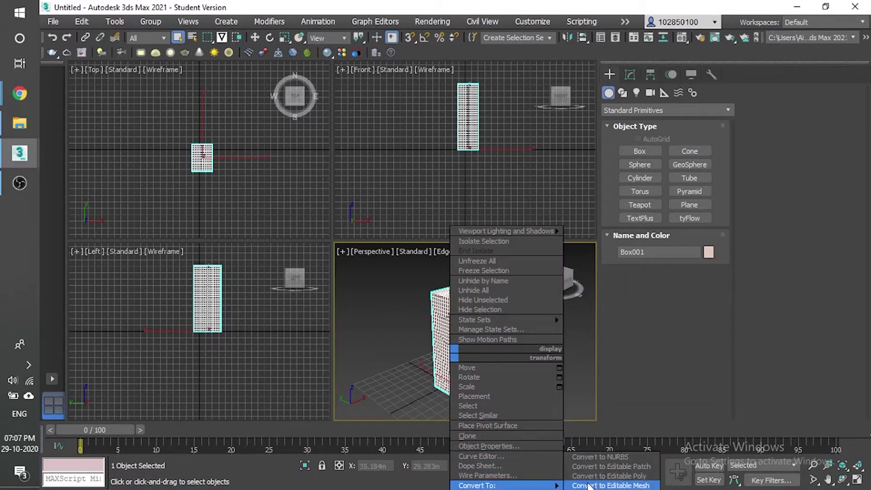
pyautogui.click(614, 476)
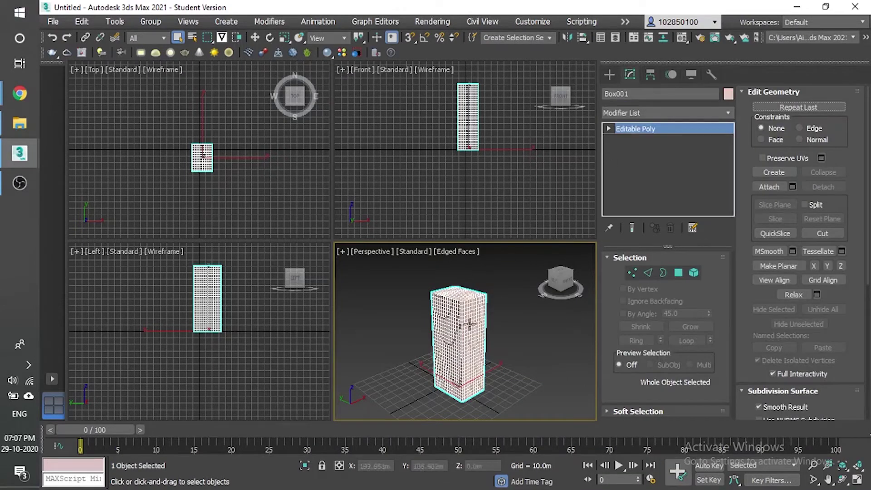
pyautogui.scroll(3, 454, 386)
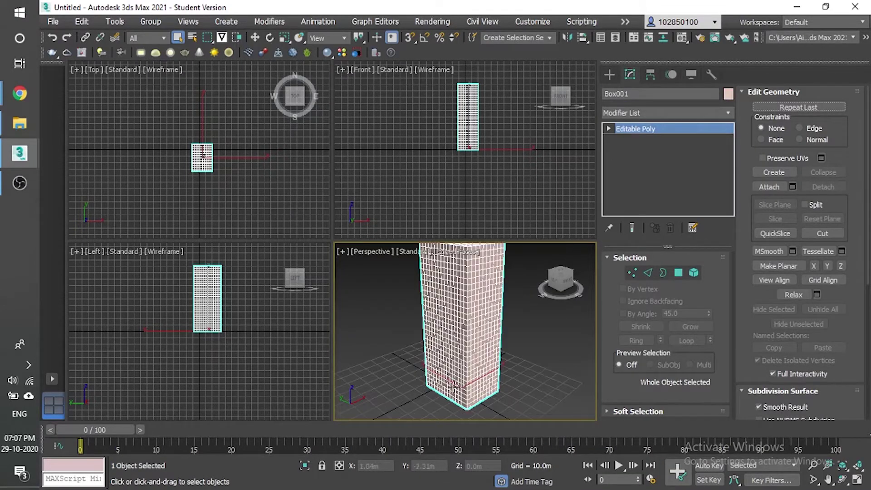
# - Switch the Editable Poly to edge level and select a bottom edge near the box's corner
pyautogui.click(650, 273)
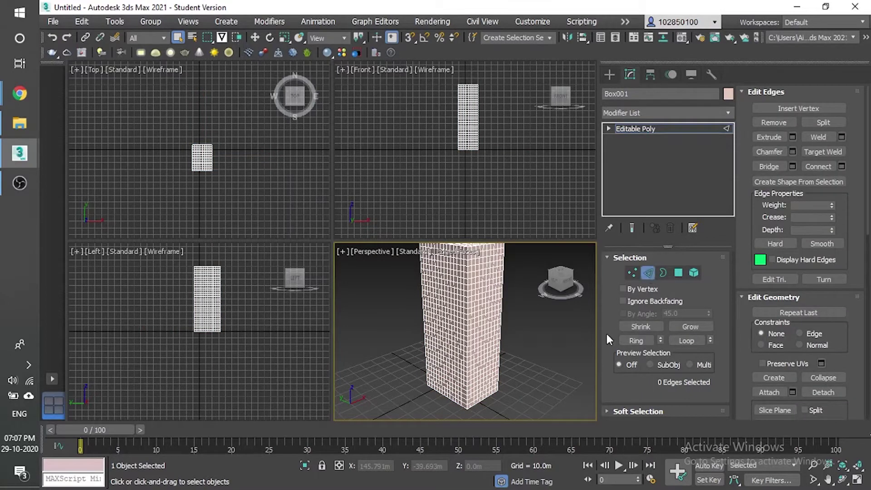
pyautogui.scroll(3, 429, 368)
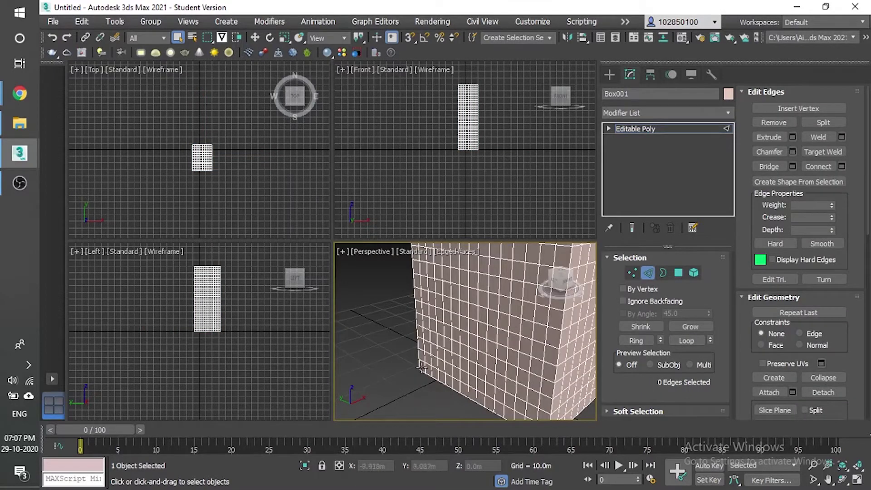
pyautogui.click(424, 367)
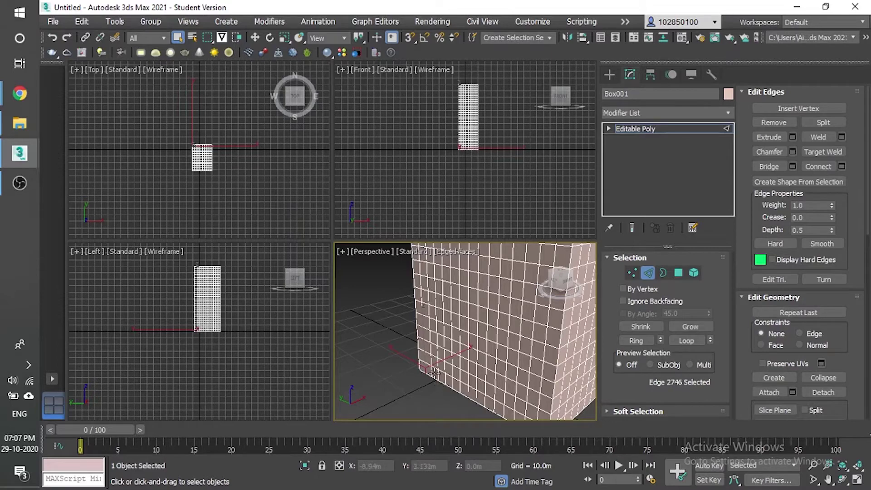
pyautogui.scroll(-4, 436, 367)
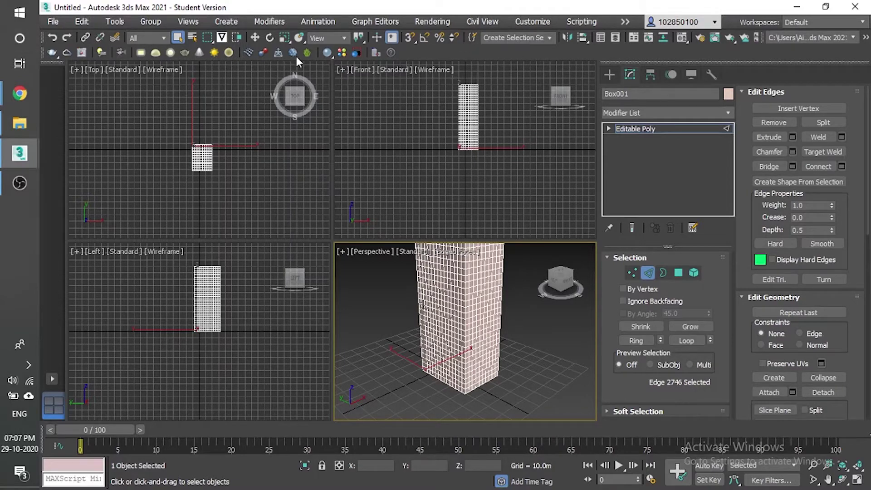
# - Switch the workspace to Alt Menu and Toolbar and close the floating Scene Explorer
pyautogui.click(804, 25)
pyautogui.click(805, 46)
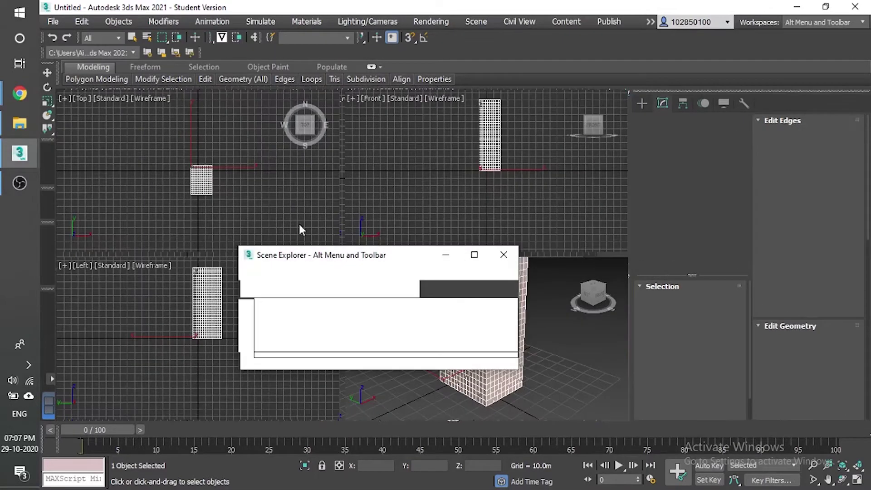
pyautogui.click(508, 260)
# - Generate a diagonal diamond-grid topology over the whole box with Generate Topology
pyautogui.click(97, 79)
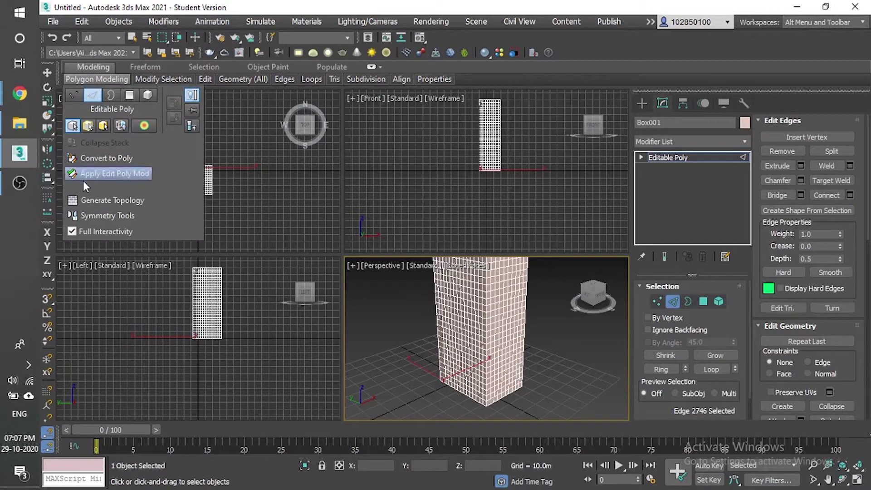
pyautogui.click(91, 203)
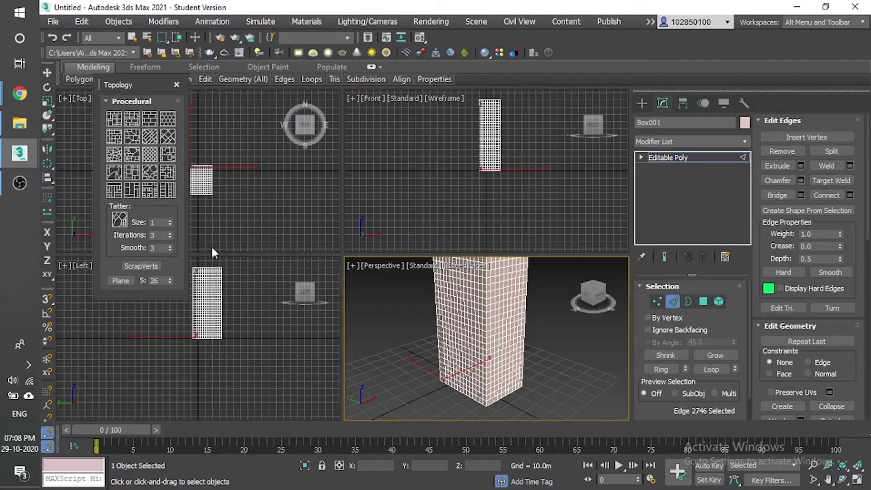
pyautogui.click(150, 157)
pyautogui.scroll(4, 454, 370)
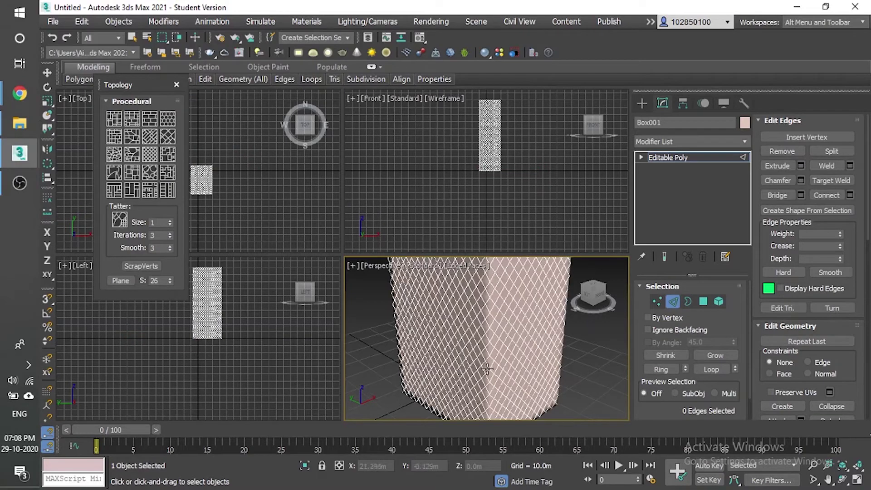
pyautogui.scroll(-4, 488, 369)
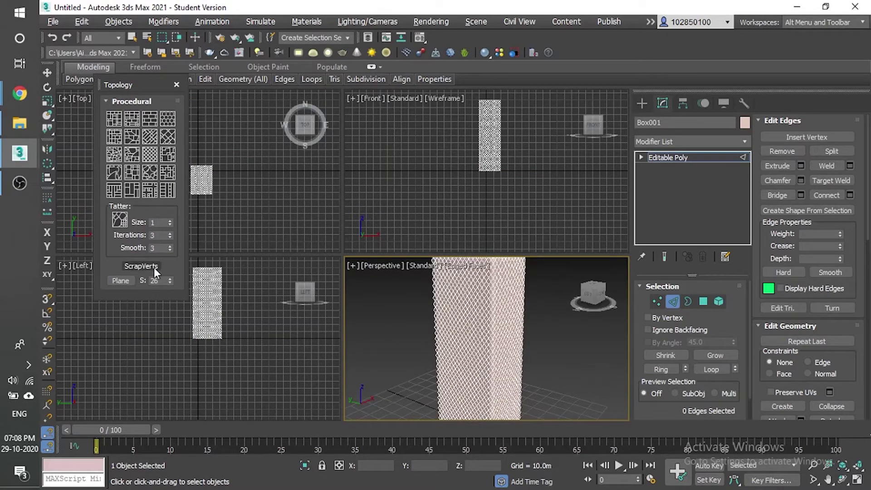
# - Close the Topology palette and switch the workspace back to Default
pyautogui.click(177, 85)
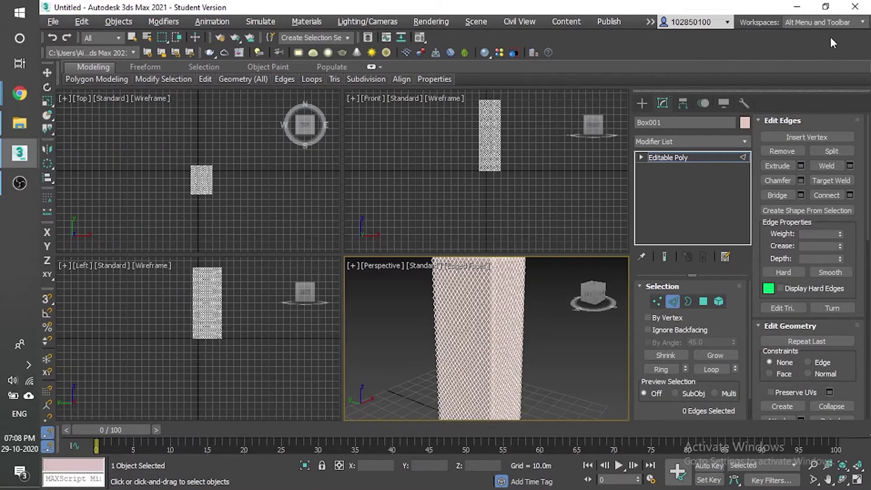
pyautogui.click(818, 22)
pyautogui.click(809, 34)
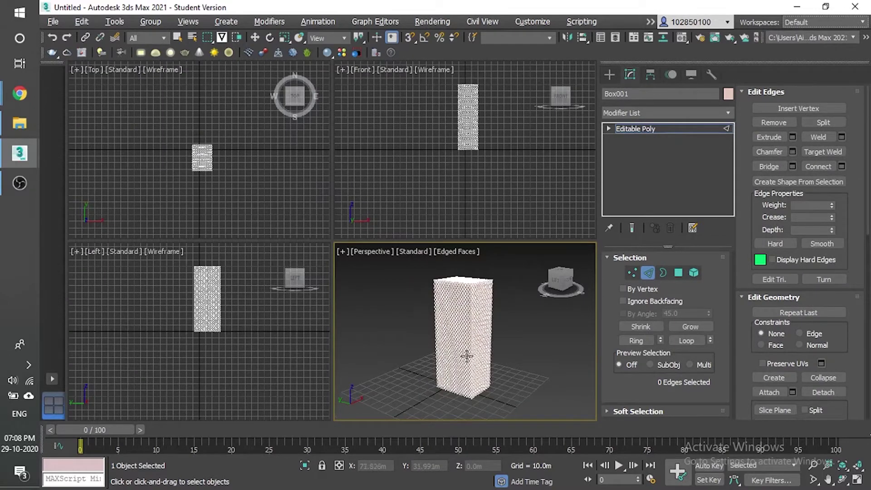
# - Add an Edit Poly modifier above the diamond-patterned Editable Poly
pyautogui.click(670, 114)
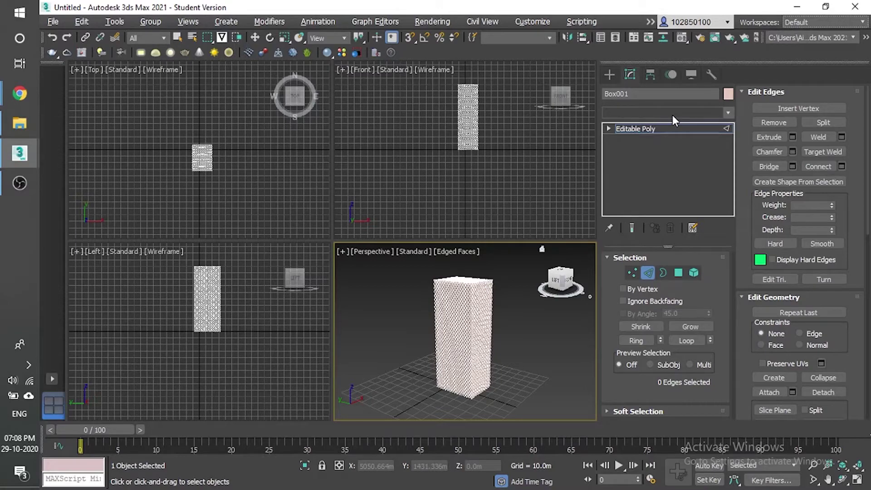
pyautogui.click(729, 113)
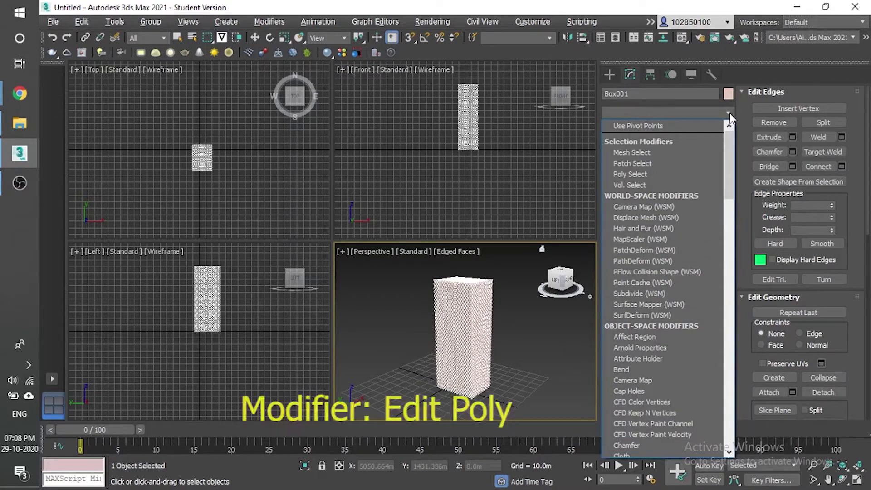
pyautogui.write('esh')
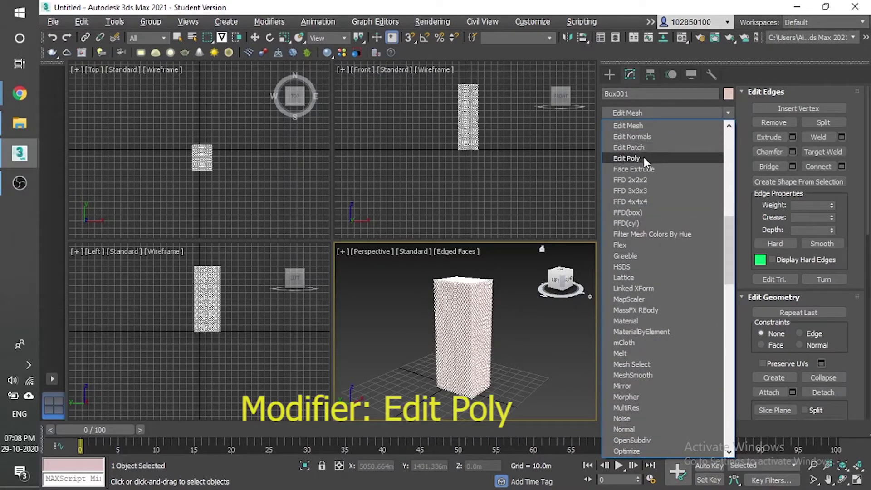
pyautogui.click(644, 157)
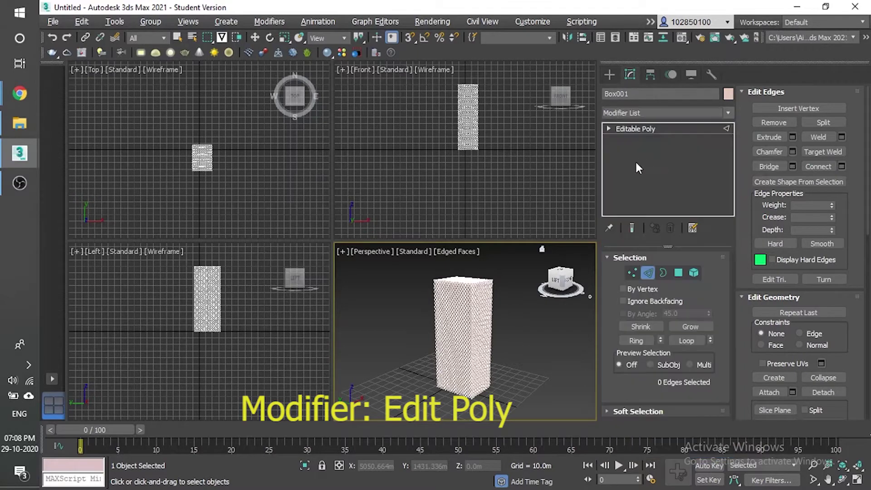
# - Select all polygons of the tower at the Edit Poly modifier's polygon level
pyautogui.scroll(2, 464, 373)
pyautogui.scroll(4, 478, 296)
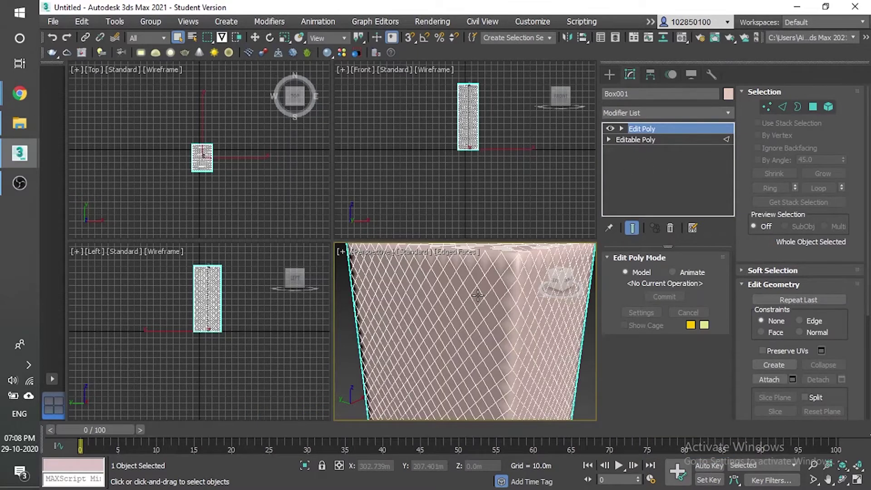
pyautogui.scroll(2, 478, 288)
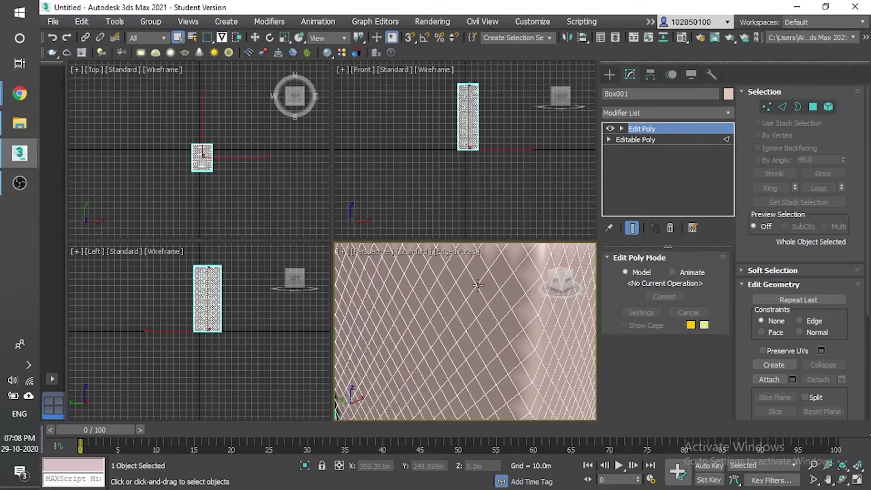
pyautogui.scroll(-5, 482, 285)
pyautogui.scroll(5, 483, 286)
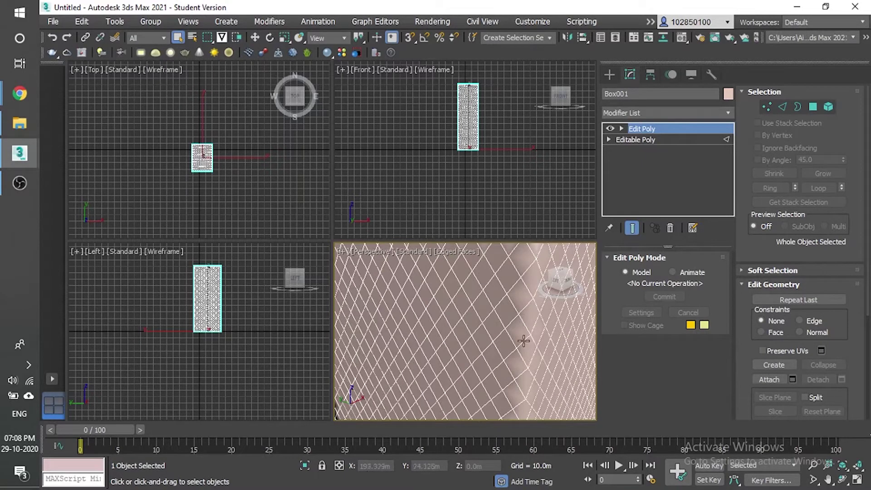
pyautogui.scroll(-2, 508, 315)
pyautogui.scroll(-6, 508, 315)
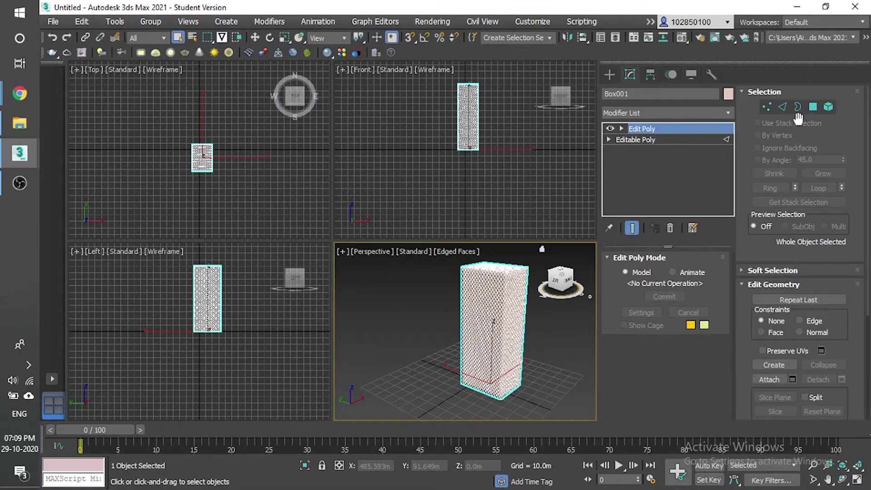
pyautogui.click(813, 108)
pyautogui.hotkey('ctrl', 'a')
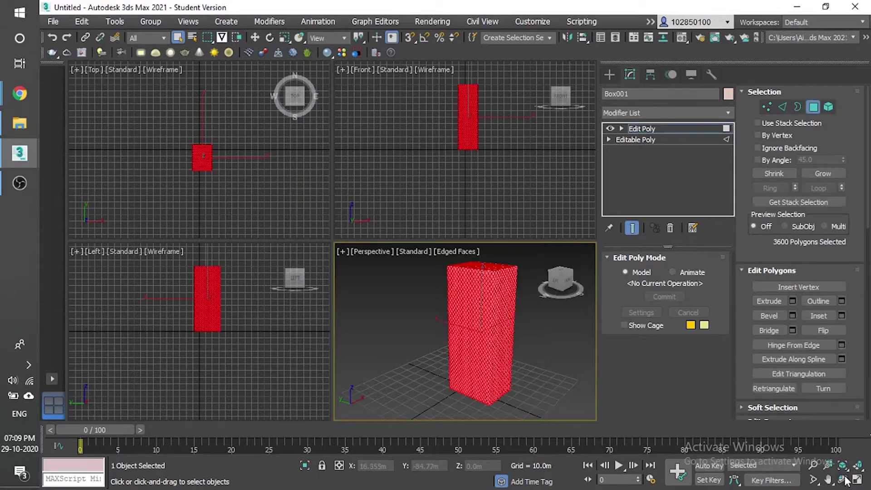
# - Maximize the perspective viewport and set the Edit Poly mode to Animate
pyautogui.click(857, 480)
pyautogui.scroll(-3, 358, 254)
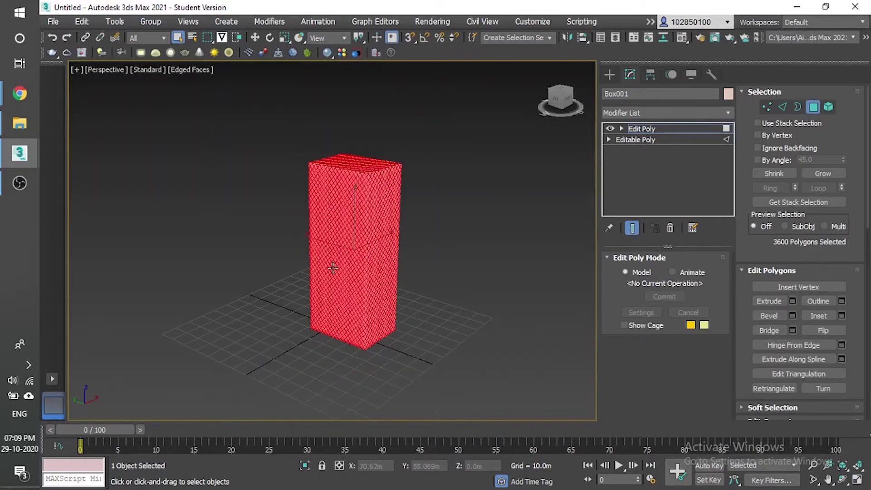
pyautogui.scroll(3, 348, 252)
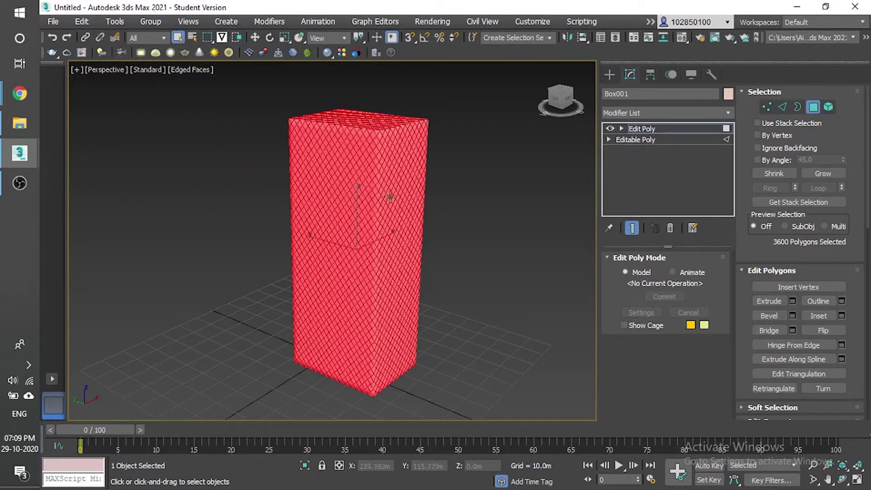
pyautogui.scroll(4, 347, 189)
pyautogui.scroll(-2, 359, 182)
pyautogui.scroll(2, 369, 139)
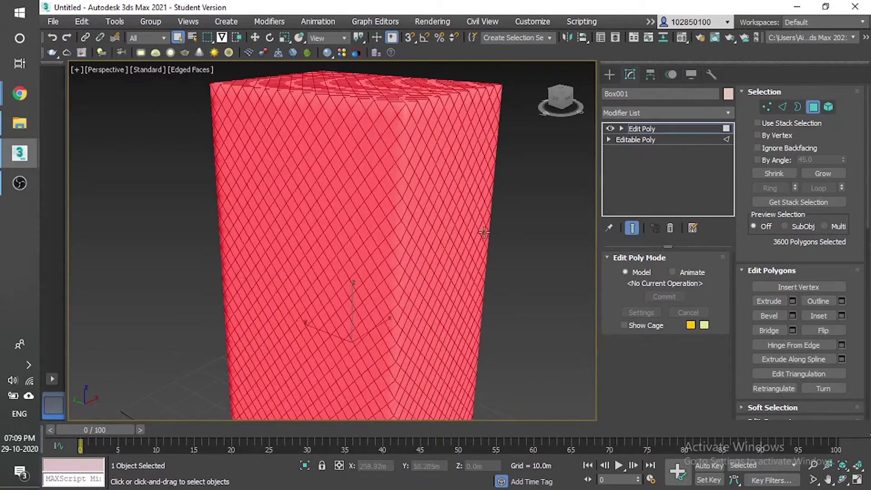
pyautogui.click(673, 272)
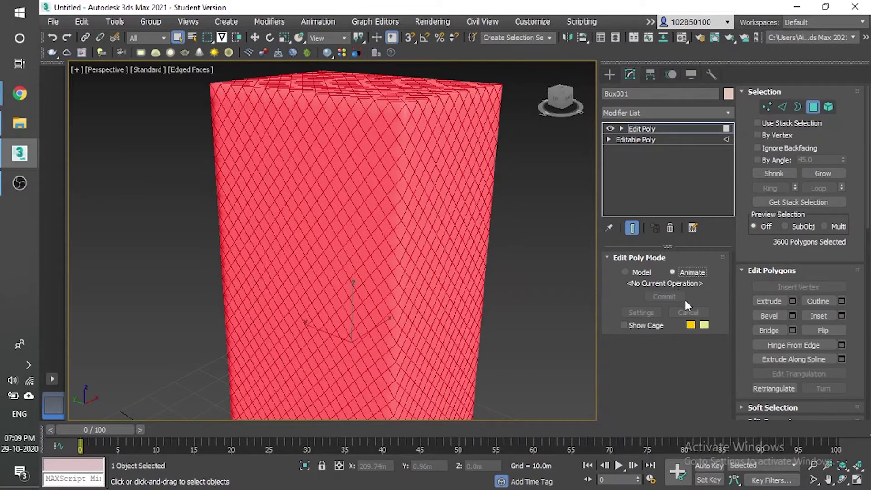
pyautogui.scroll(3, 384, 118)
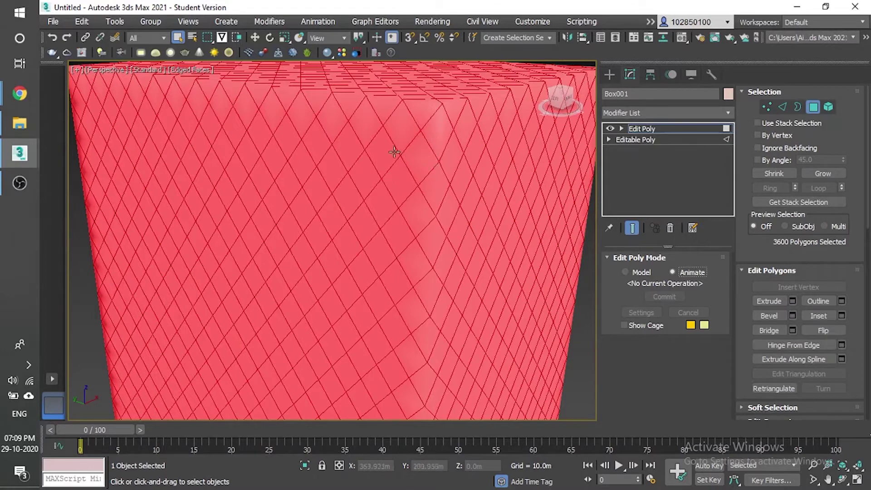
# - Inset all selected polygons individually, using By Polygon with an amount of 0.15 m
pyautogui.click(841, 315)
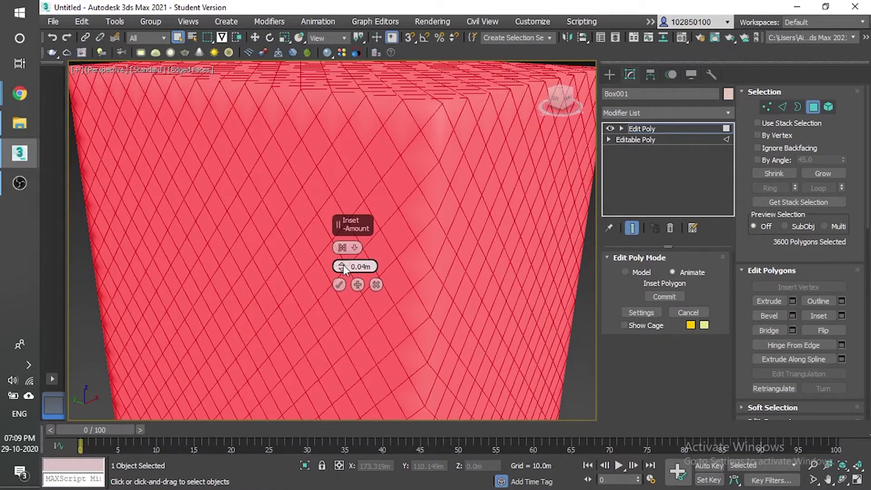
pyautogui.moveTo(344, 267); pyautogui.dragTo(411, 156)
pyautogui.scroll(4, 411, 155)
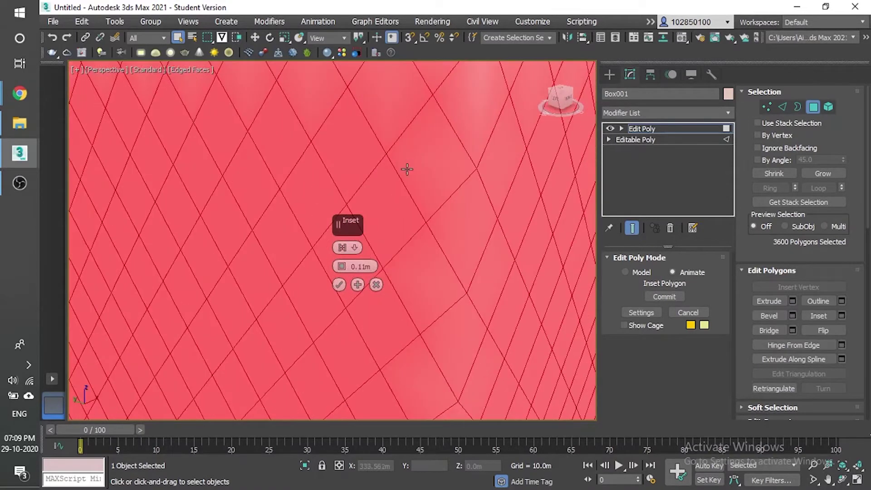
pyautogui.click(355, 248)
pyautogui.click(381, 271)
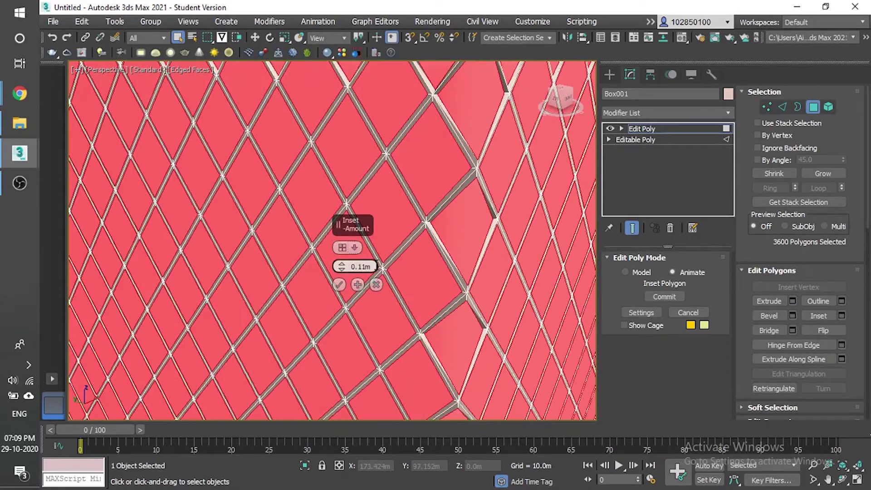
pyautogui.scroll(2, 384, 197)
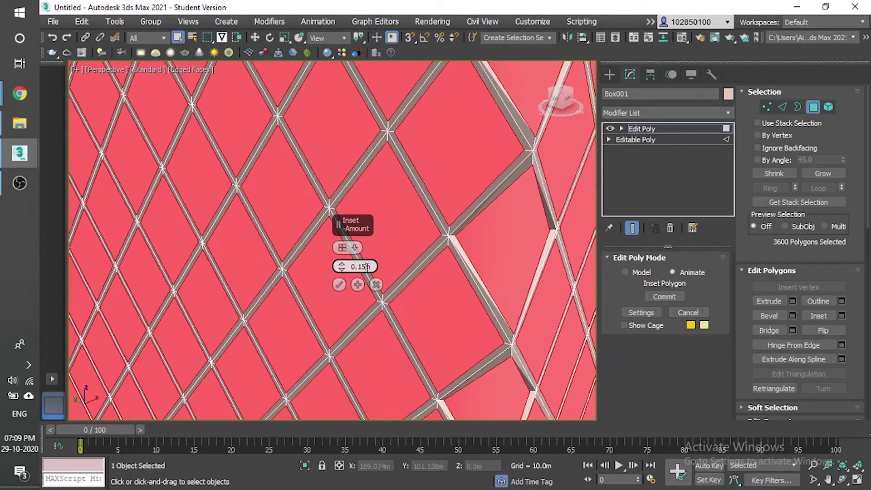
pyautogui.click(339, 285)
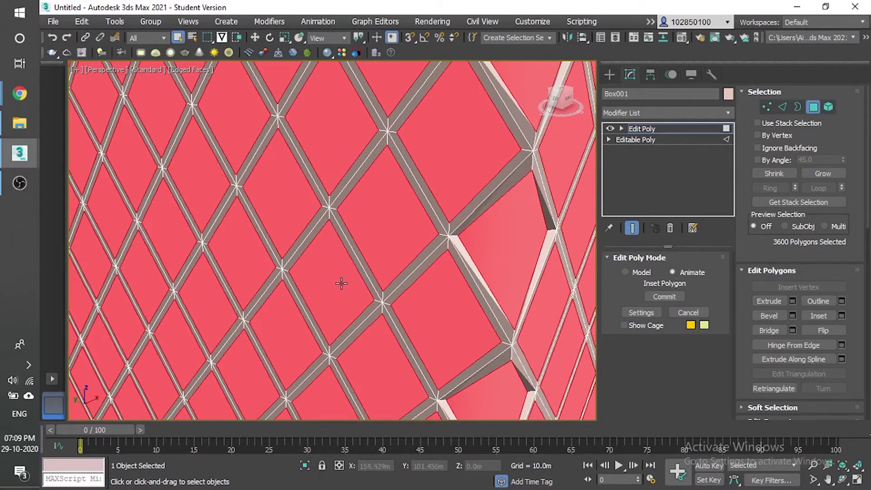
# - Examine the inset diamond pattern along the tower's faces, corner and top
pyautogui.scroll(-3, 377, 248)
pyautogui.scroll(-8, 387, 199)
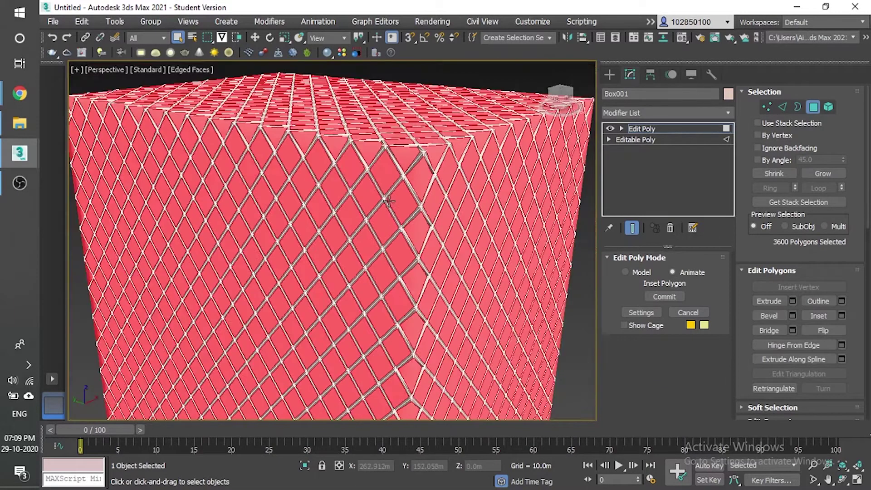
pyautogui.scroll(5, 376, 299)
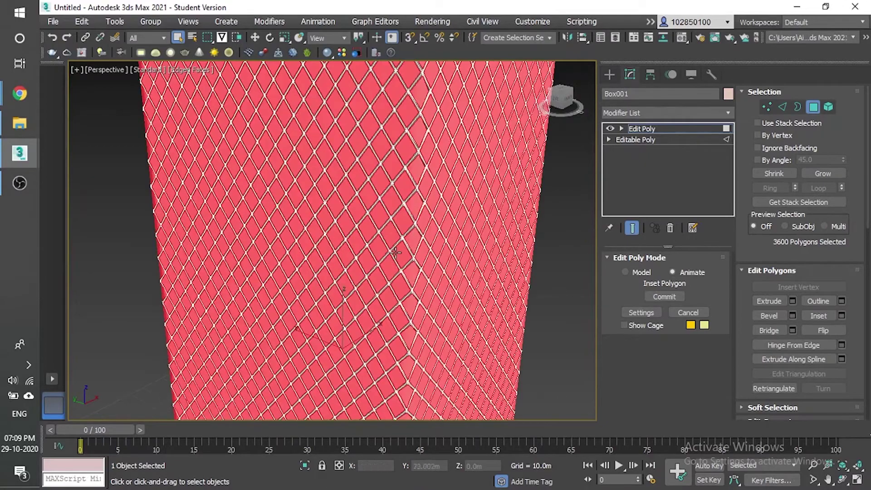
pyautogui.scroll(-3, 414, 240)
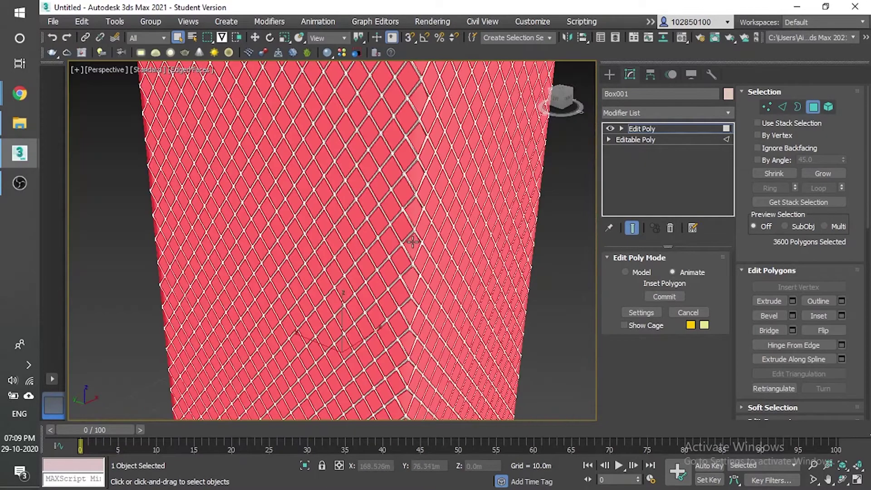
pyautogui.scroll(-2, 412, 242)
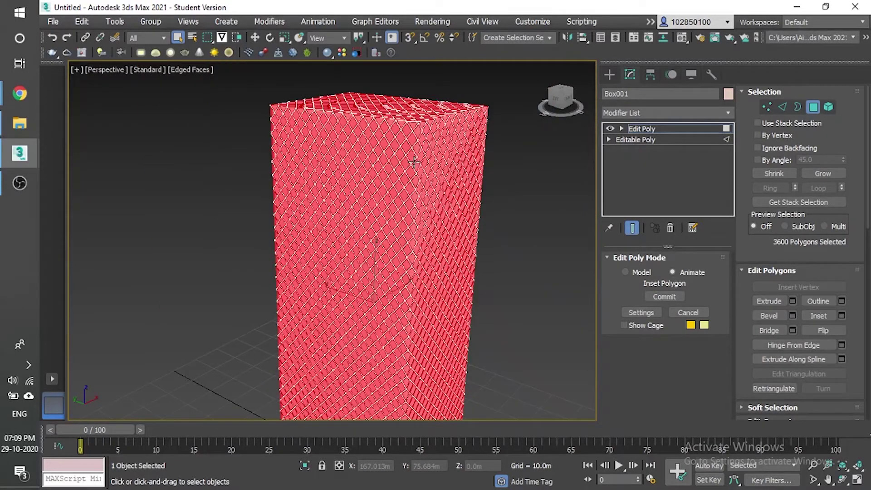
pyautogui.scroll(2, 414, 162)
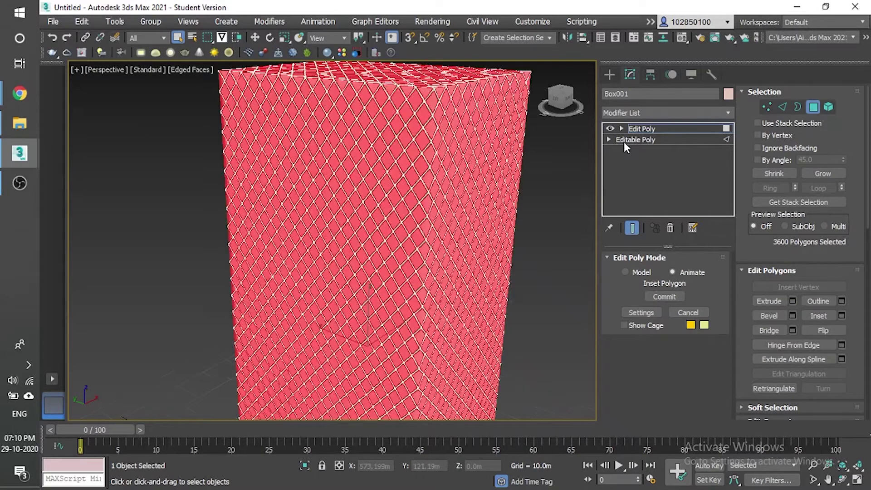
# - Add a DeleteMesh modifier above the Edit Poly to remove the selected inset polygons from the tower
pyautogui.click(671, 113)
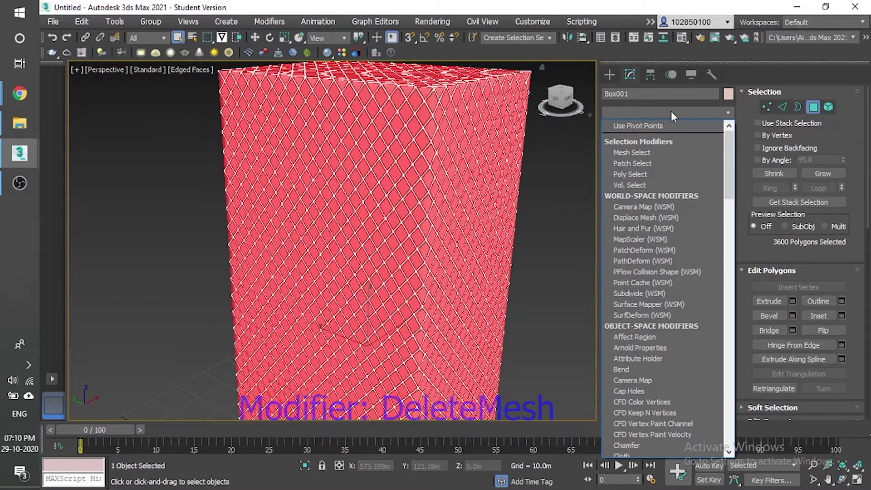
pyautogui.press('d')
pyautogui.scroll(-2, 660, 348)
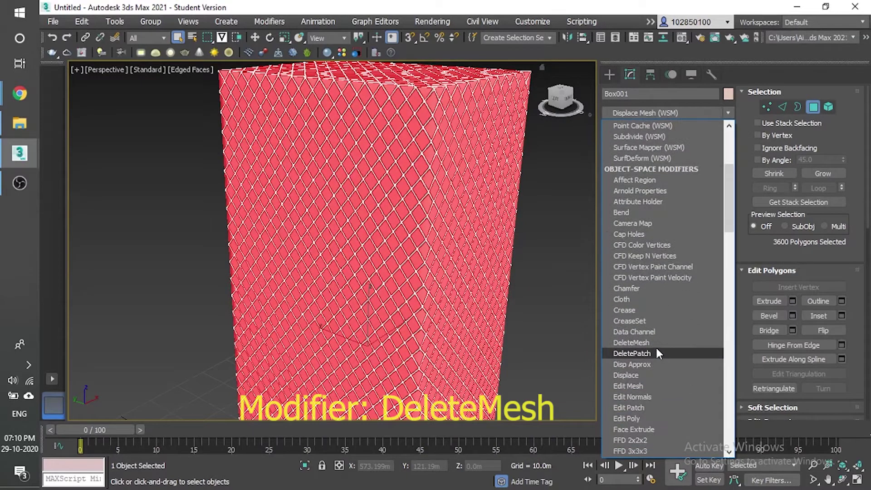
pyautogui.click(637, 343)
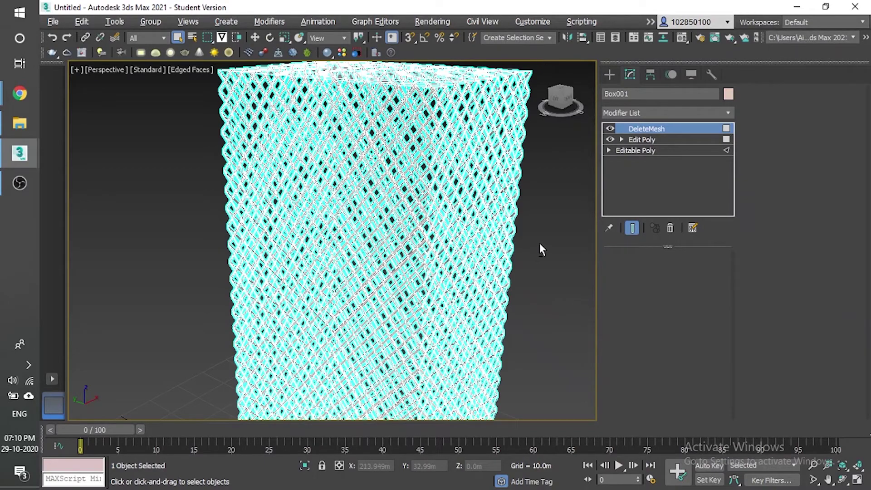
pyautogui.keyDown('alt'); pyautogui.moveTo(541, 249); pyautogui.dragTo(511, 246, button='middle'); pyautogui.keyUp('alt')
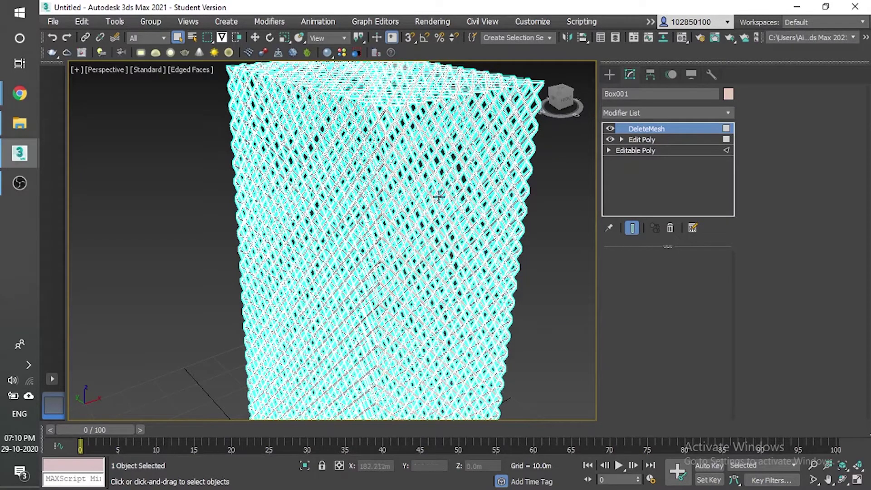
# - Add a second Edit Poly modifier above DeleteMesh and inspect the open lattice up close
pyautogui.click(678, 112)
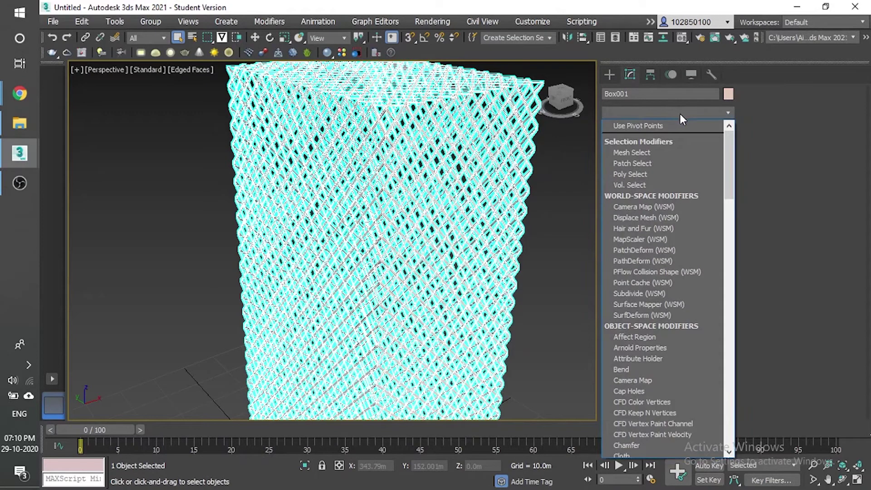
pyautogui.press('e')
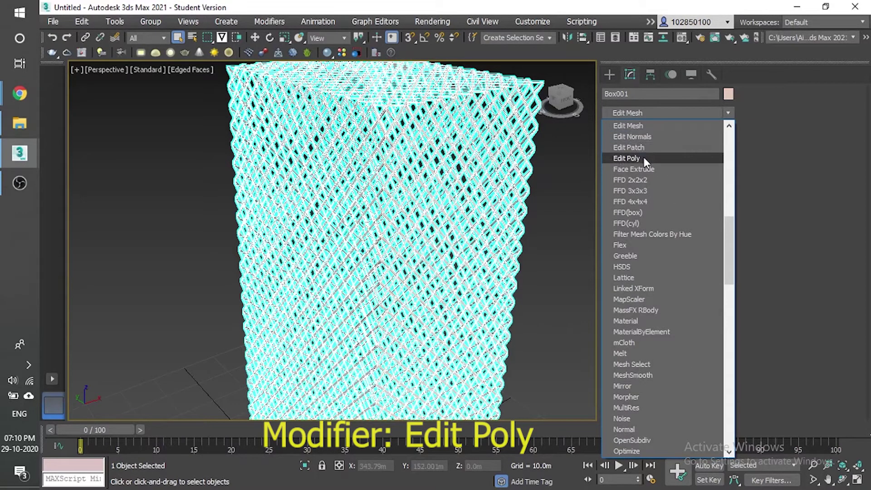
pyautogui.click(644, 157)
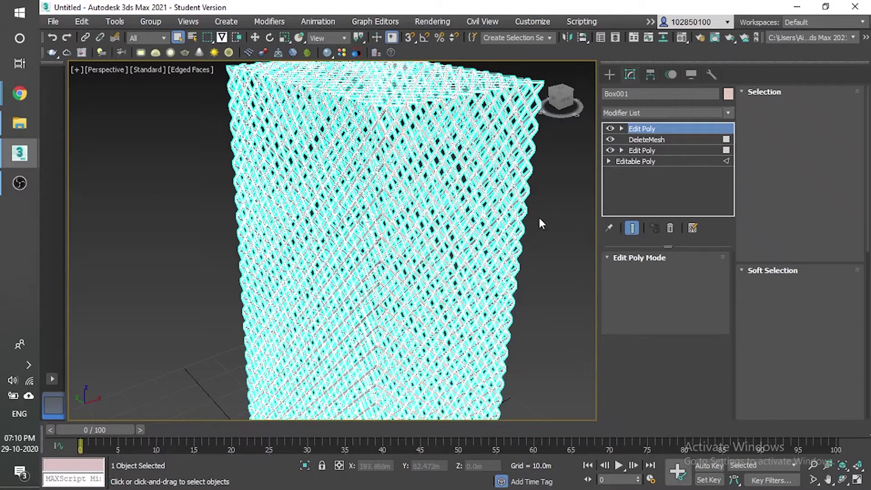
pyautogui.scroll(-2, 503, 203)
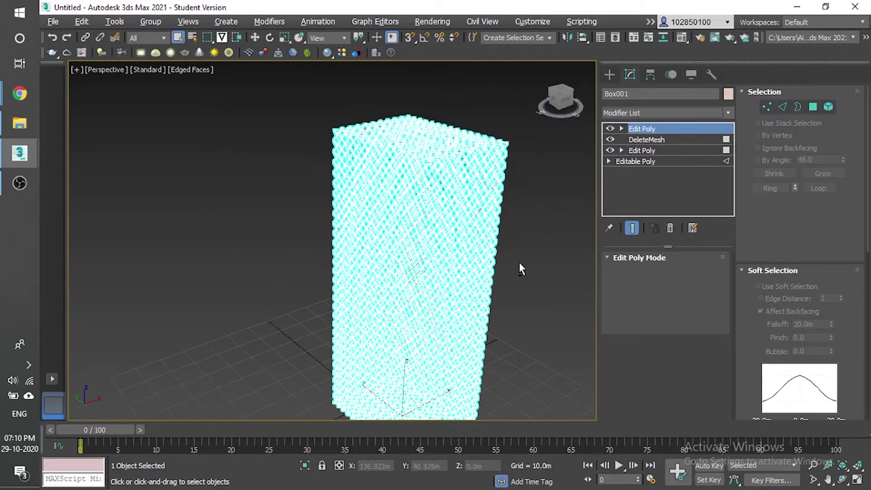
pyautogui.scroll(-1, 520, 261)
pyautogui.keyDown('alt'); pyautogui.moveTo(520, 258); pyautogui.dragTo(530, 268, button='middle'); pyautogui.keyUp('alt')
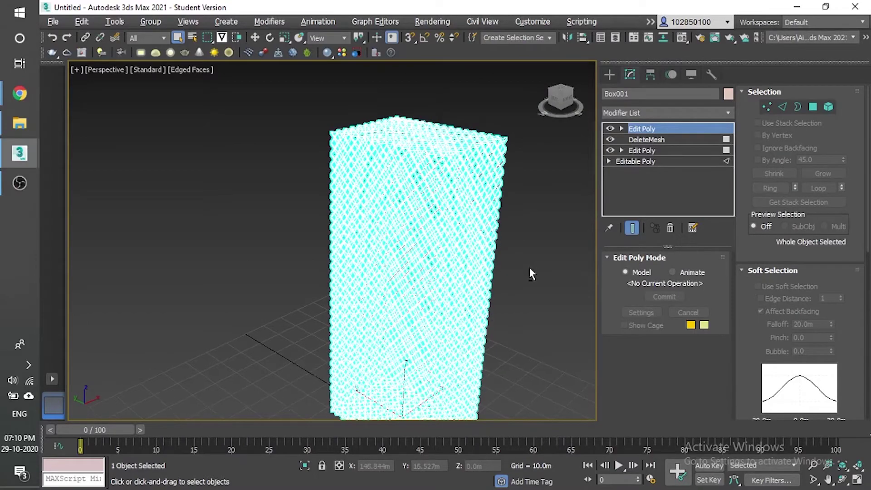
pyautogui.scroll(5, 450, 178)
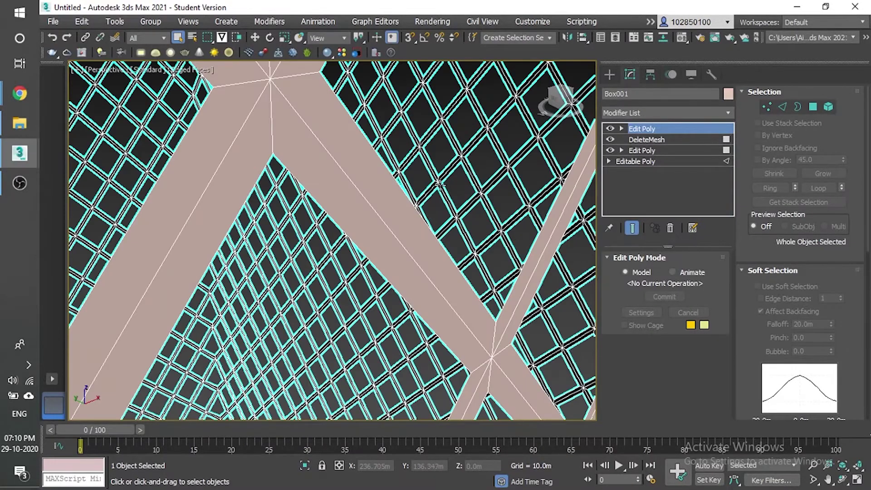
pyautogui.scroll(-3, 442, 187)
pyautogui.scroll(-1, 444, 186)
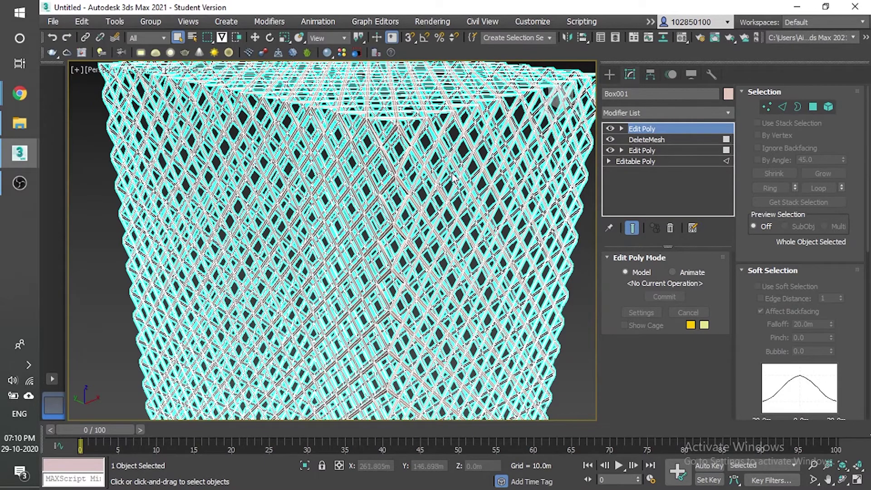
pyautogui.scroll(-2, 450, 174)
# - Add a Morpher modifier on top of the tower's modifier stack
pyautogui.click(650, 113)
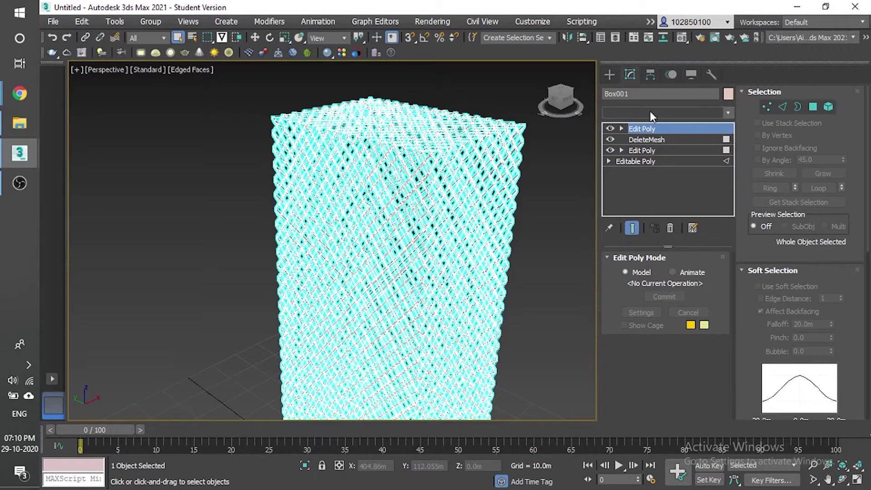
pyautogui.click(650, 112)
pyautogui.scroll(-15, 660, 344)
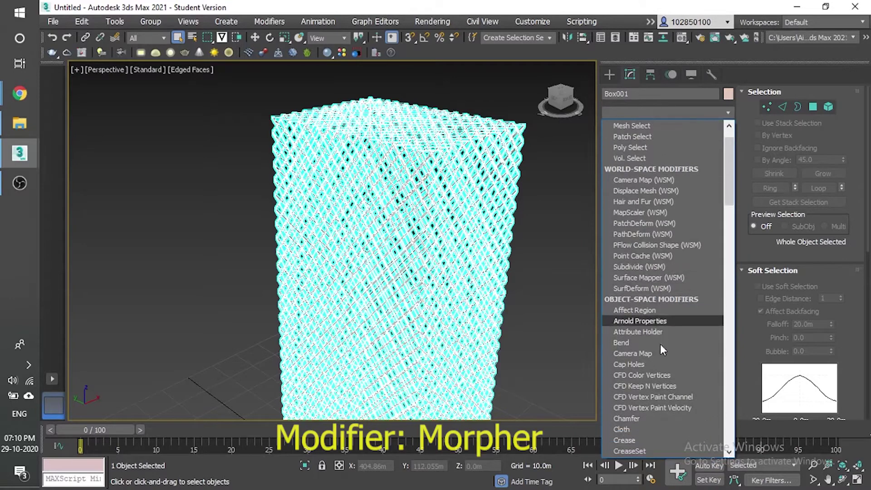
pyautogui.scroll(-6, 644, 341)
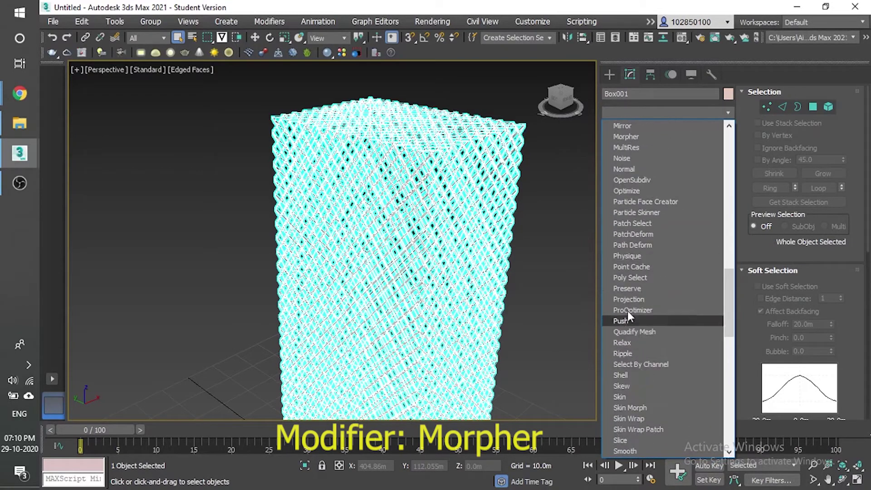
pyautogui.scroll(1, 630, 234)
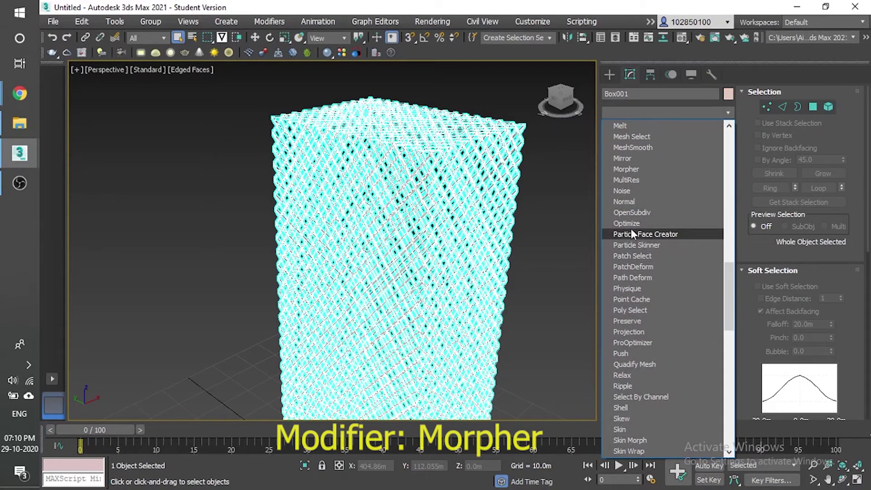
pyautogui.click(639, 170)
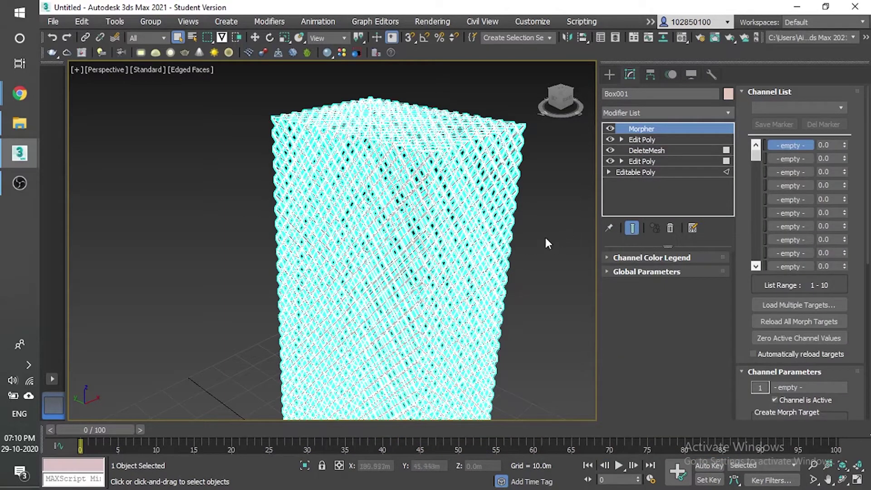
# - Capture the lattice's current state as a morph target named opening1 in the first Morpher channel
pyautogui.click(796, 146)
pyautogui.scroll(-3, 807, 358)
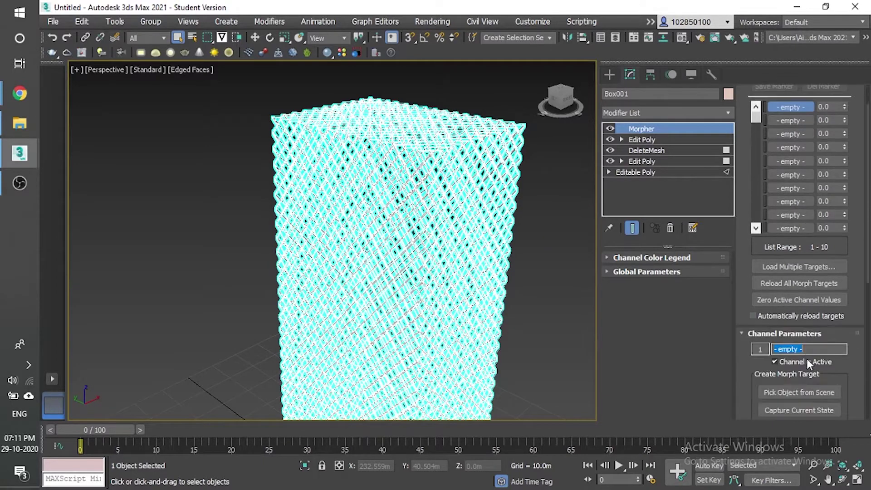
pyautogui.scroll(-2, 807, 358)
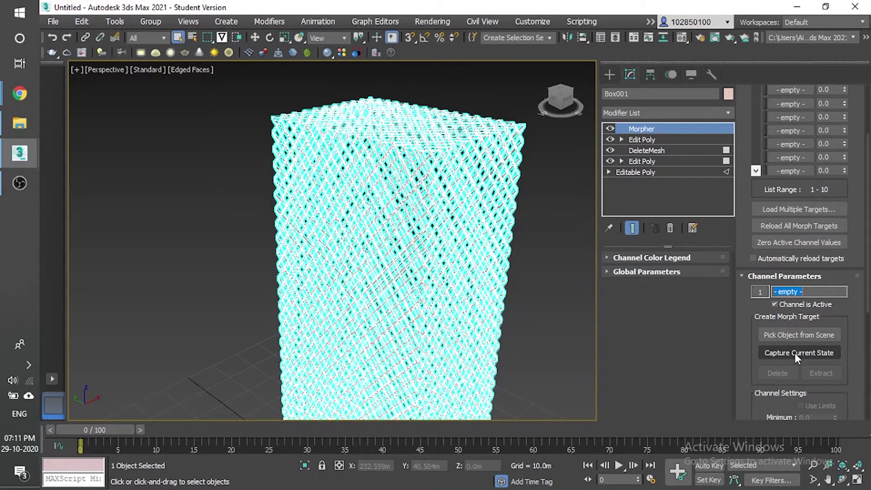
pyautogui.click(793, 353)
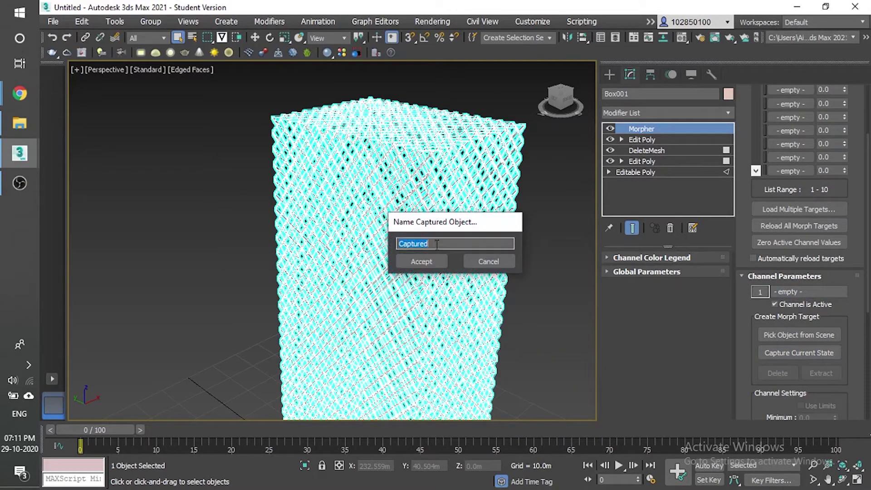
pyautogui.click(437, 245)
pyautogui.moveTo(436, 245); pyautogui.dragTo(385, 245)
pyautogui.write('opening1')
pyautogui.click(427, 261)
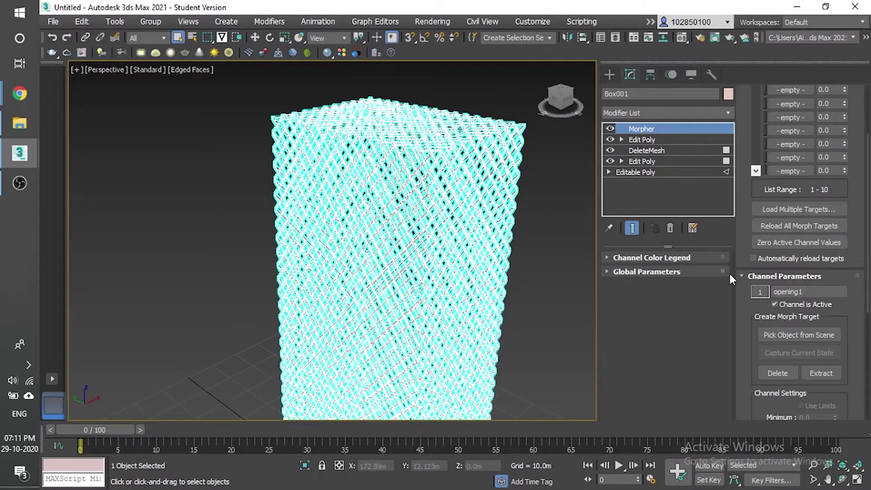
pyautogui.scroll(-3, 803, 363)
pyautogui.scroll(-4, 803, 364)
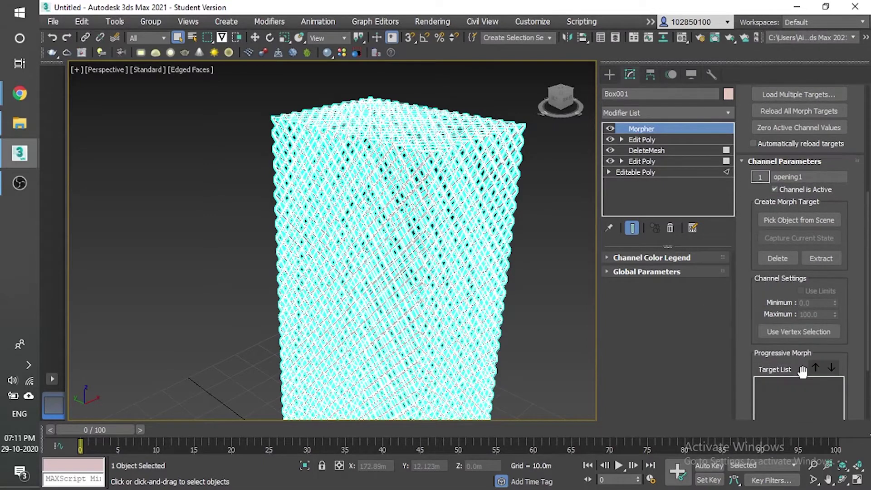
pyautogui.scroll(10, 789, 254)
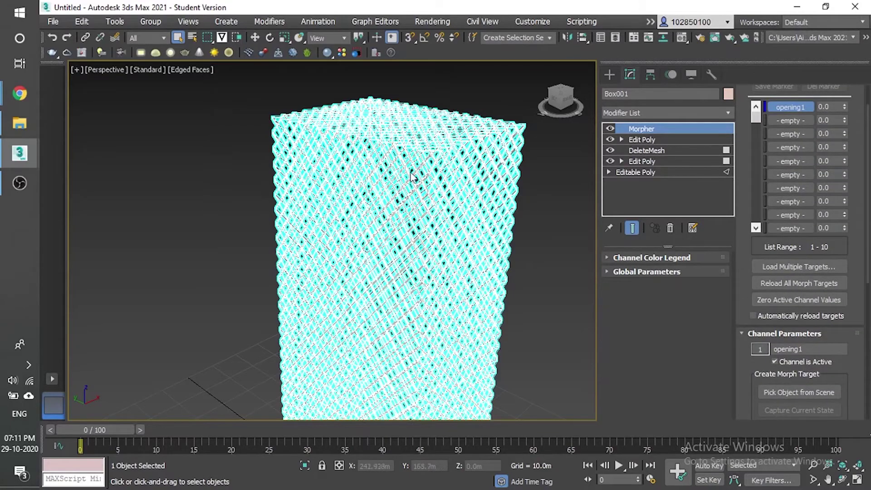
# - Increase the inset amount in the lower Edit Poly modifier until only small diamond openings remain between the tower's lattice members
pyautogui.scroll(8, 409, 175)
pyautogui.scroll(-3, 428, 155)
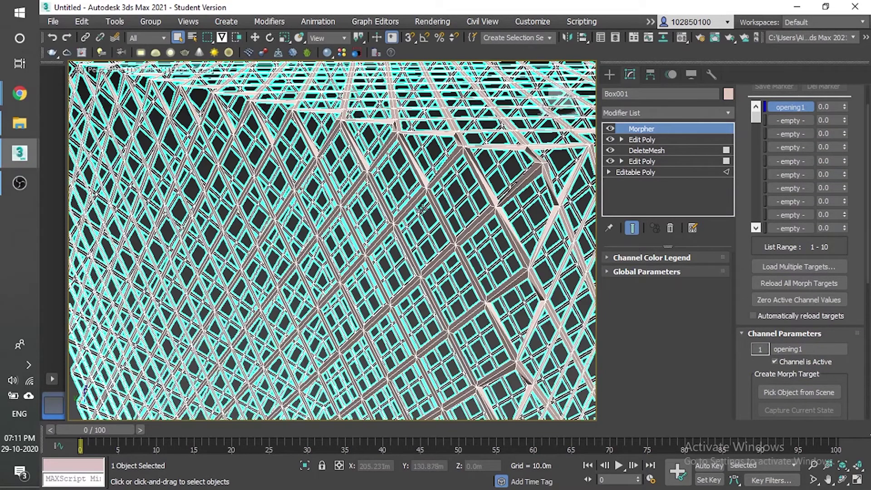
pyautogui.click(676, 161)
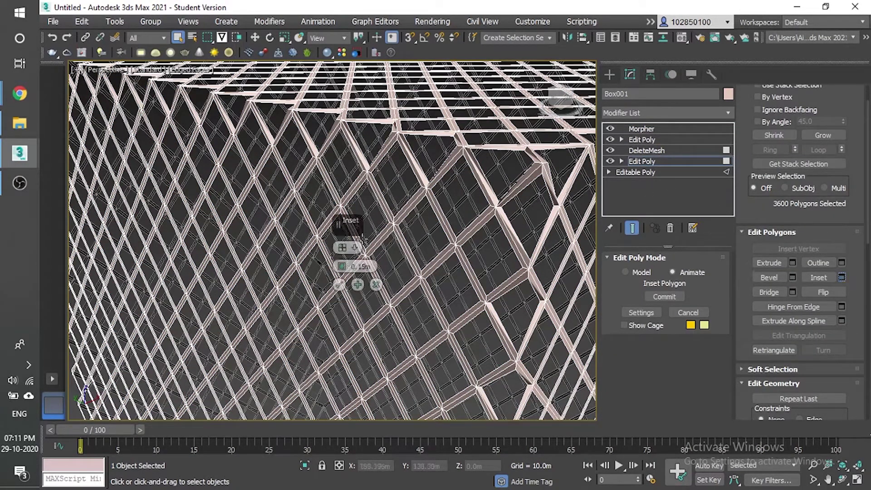
pyautogui.click(342, 267)
pyautogui.click(342, 264)
pyautogui.click(342, 265)
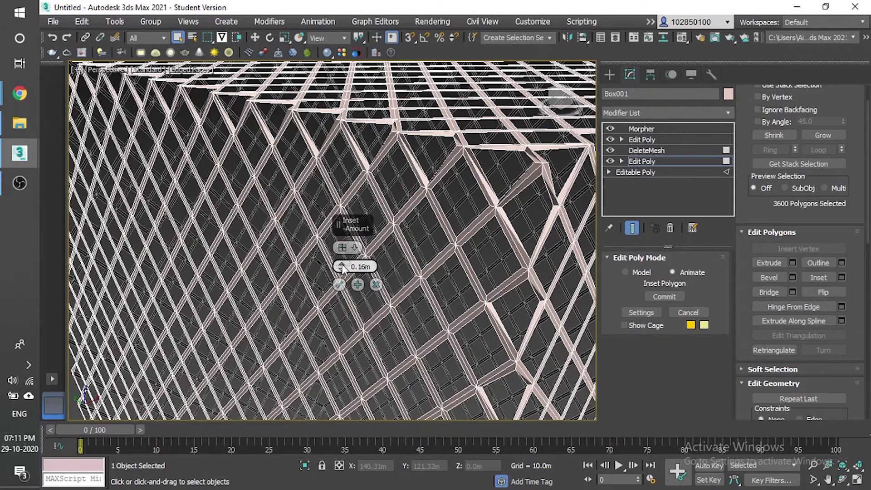
pyautogui.click(342, 264)
pyautogui.moveTo(352, 268); pyautogui.dragTo(360, 267)
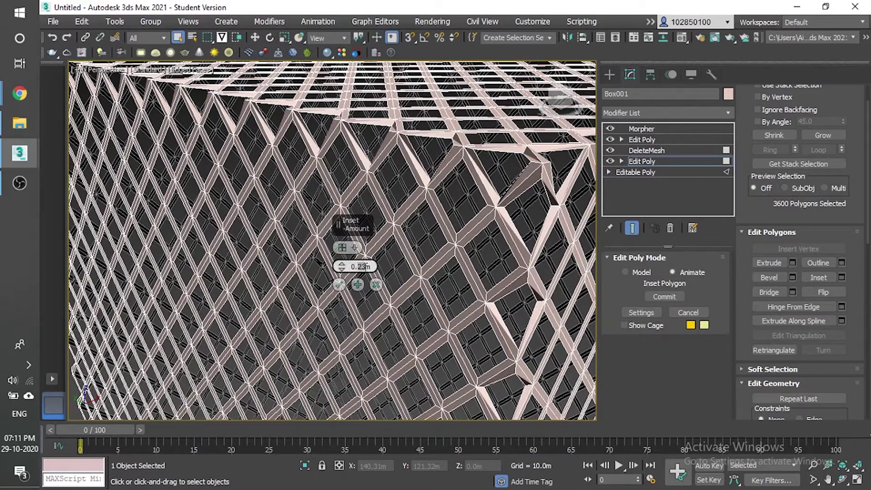
pyautogui.write('8')
pyautogui.click(340, 285)
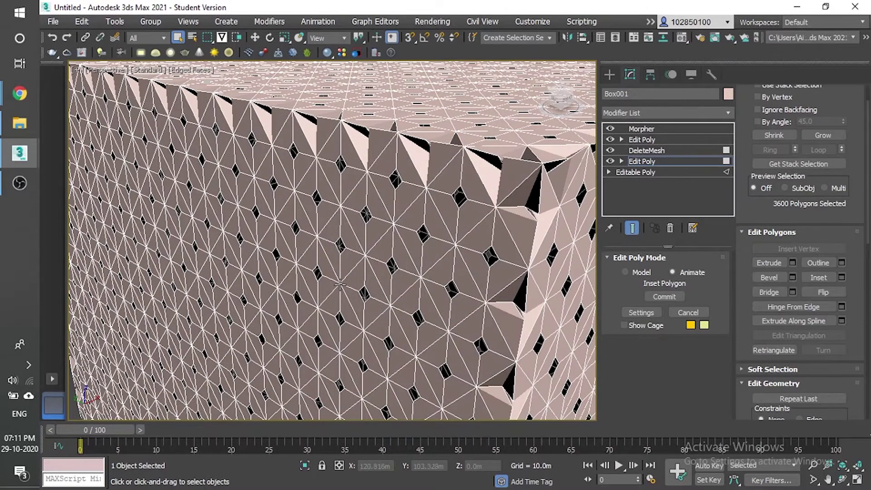
pyautogui.scroll(-4, 406, 244)
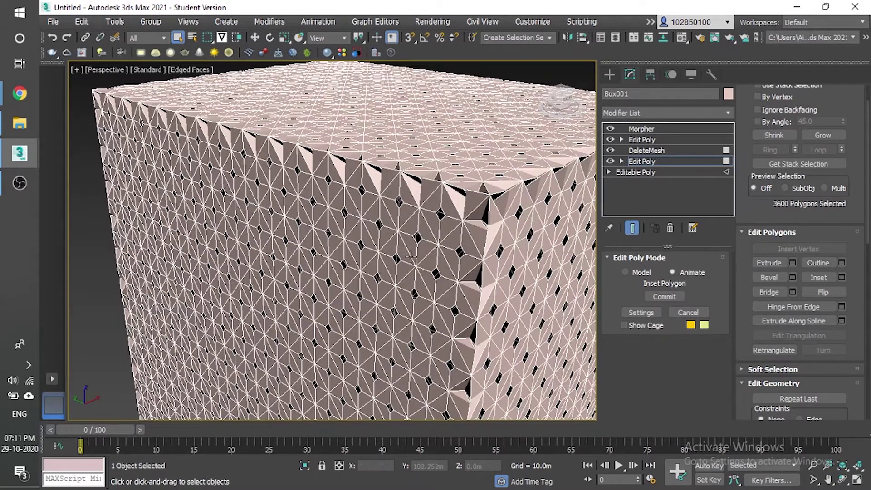
pyautogui.scroll(4, 413, 252)
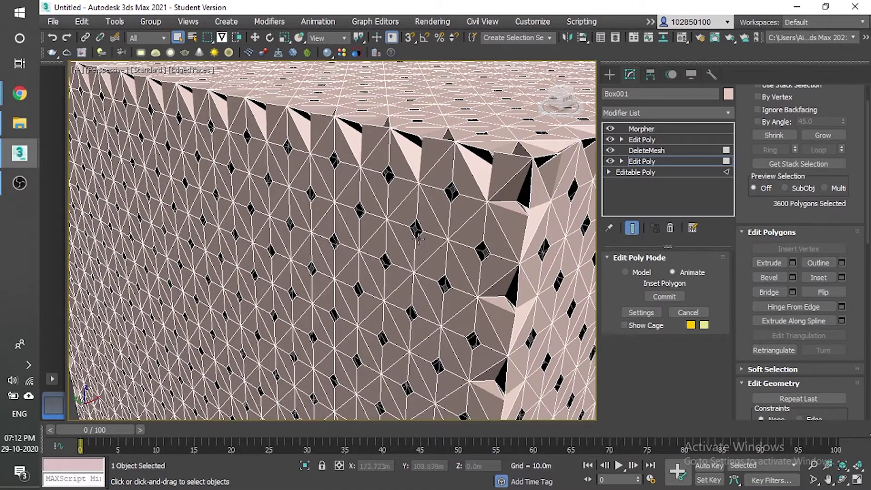
# - Capture the nearly closed lattice as a morph target named opening2 in the second Morpher channel
pyautogui.click(658, 129)
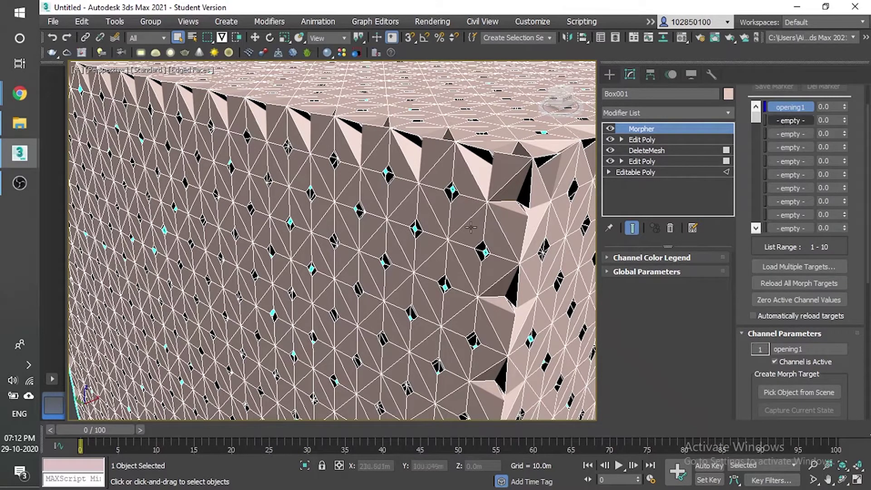
pyautogui.click(791, 120)
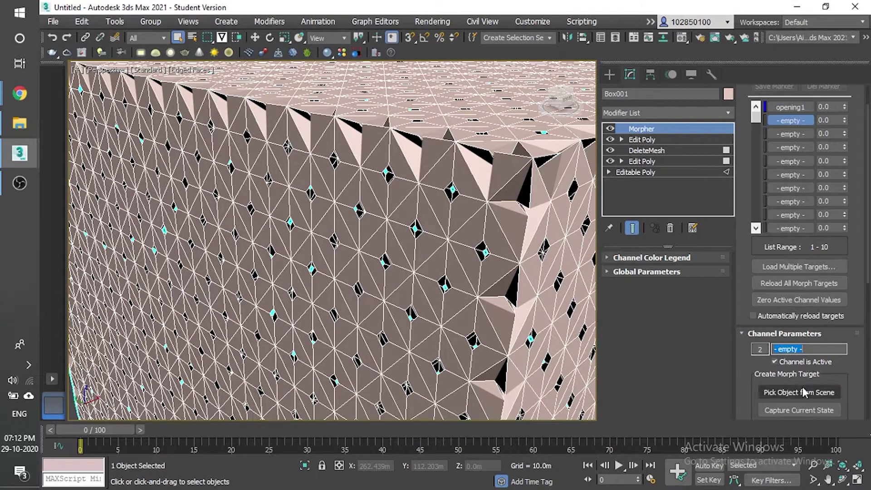
pyautogui.scroll(-2, 799, 385)
pyautogui.click(793, 373)
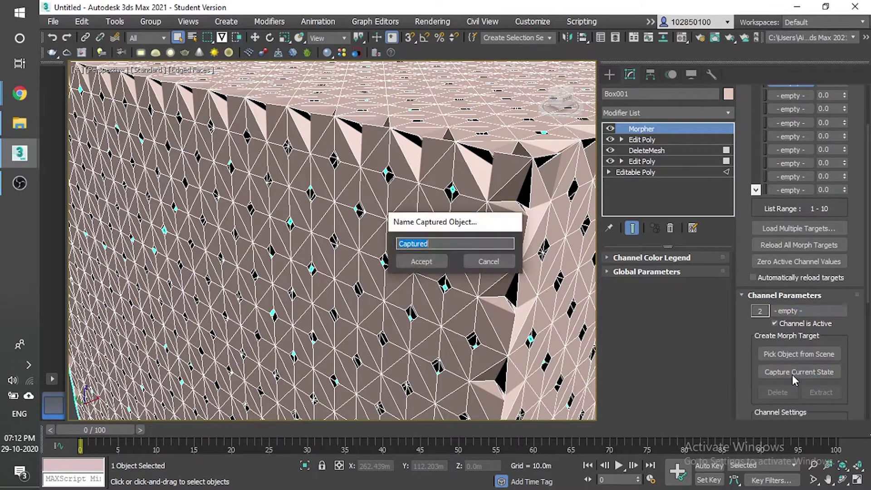
pyautogui.write('opening2')
pyautogui.click(422, 262)
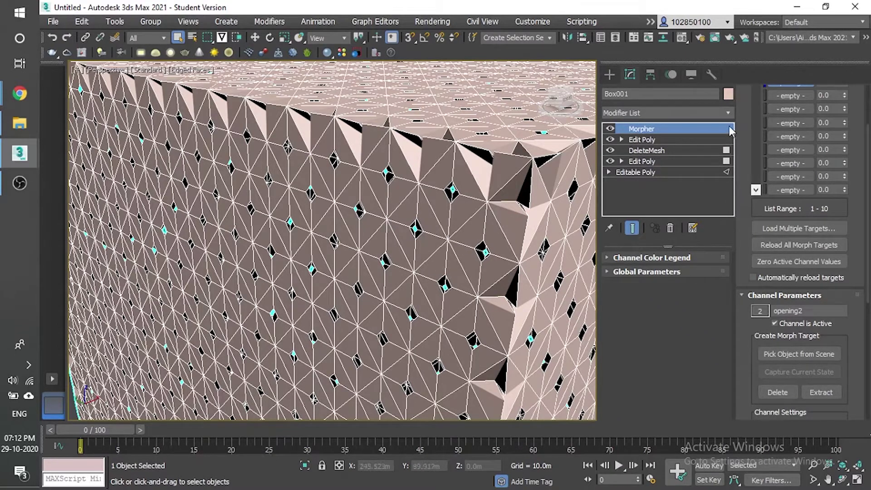
# - Raise the opening1 channel of the tower's Morpher modifier to 100
pyautogui.scroll(2, 815, 120)
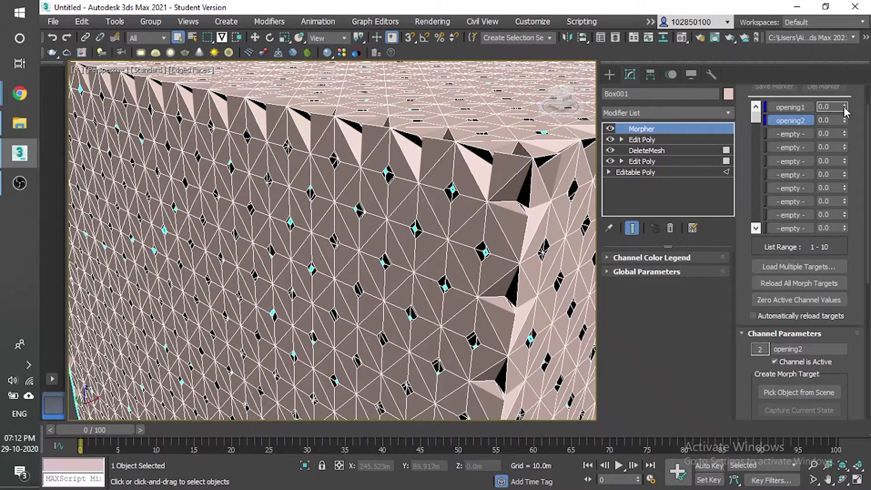
pyautogui.moveTo(845, 109); pyautogui.dragTo(847, 78)
pyautogui.moveTo(848, 68); pyautogui.dragTo(851, 45)
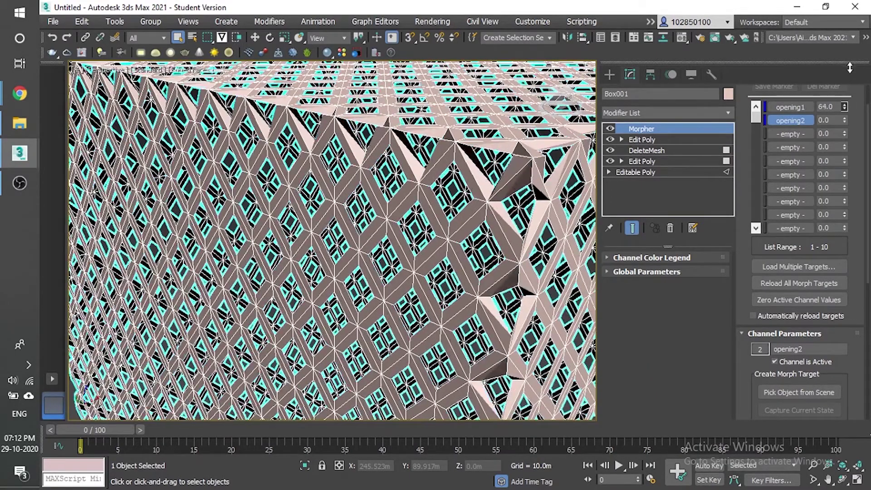
pyautogui.press('z')
# - Select three widely spaced vertices on the tower in the upper Edit Poly modifier: the near upper corner and one on each side face
pyautogui.click(653, 140)
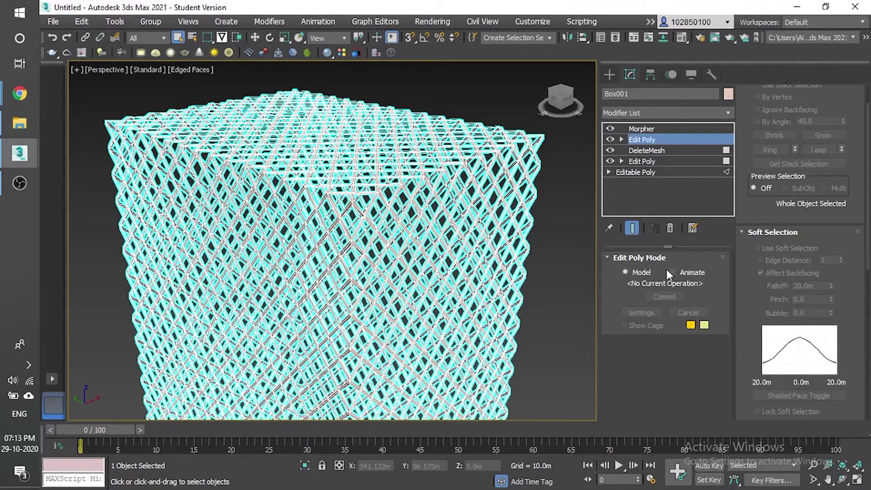
pyautogui.scroll(3, 780, 158)
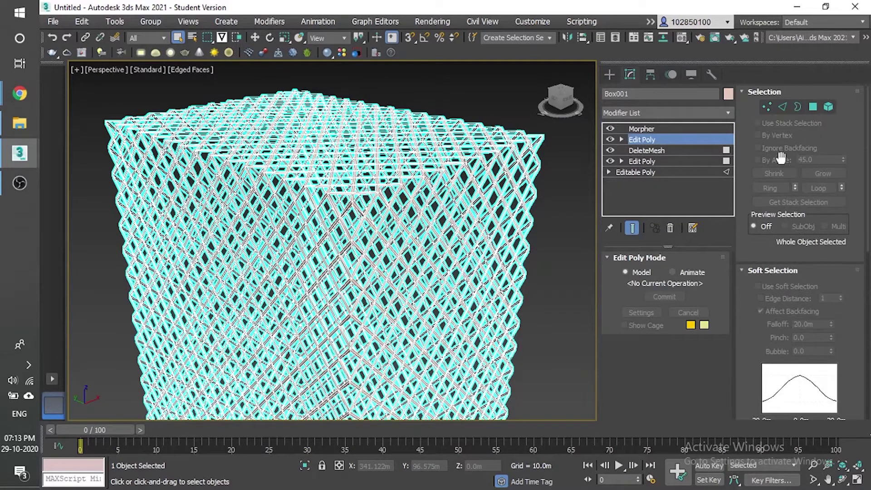
pyautogui.click(767, 106)
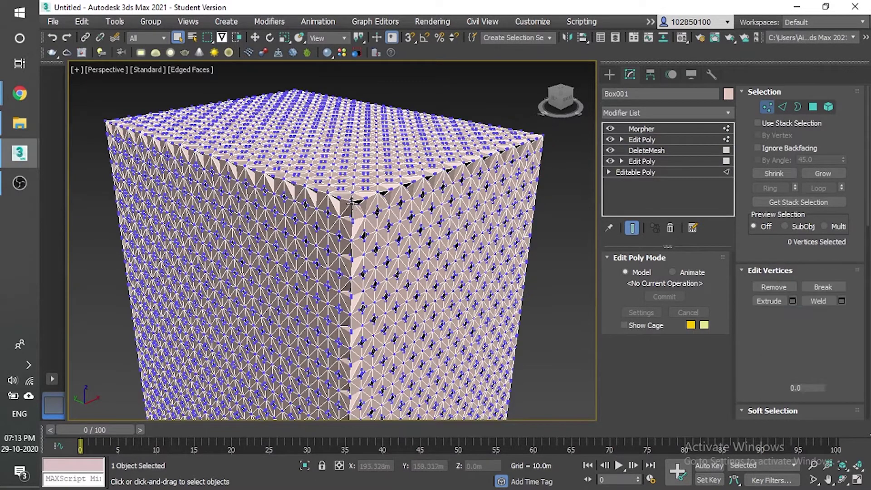
pyautogui.click(353, 201)
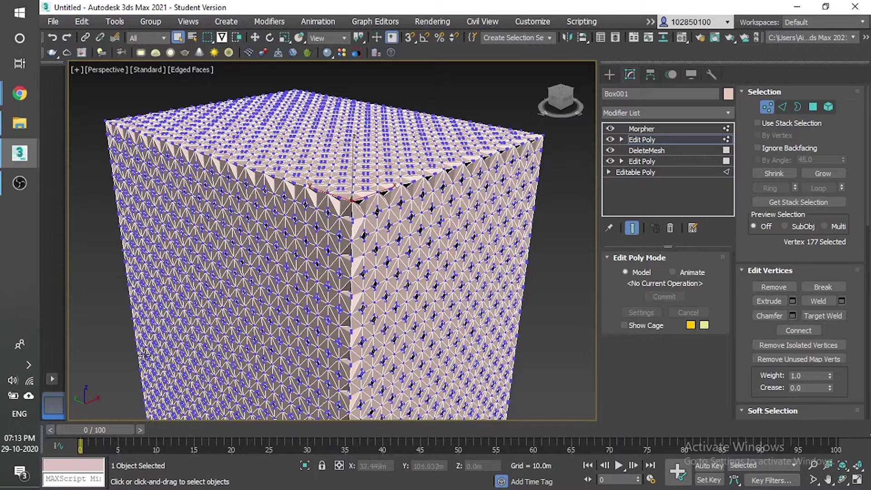
pyautogui.keyDown('ctrl'); pyautogui.click(149, 341); pyautogui.keyUp('ctrl')
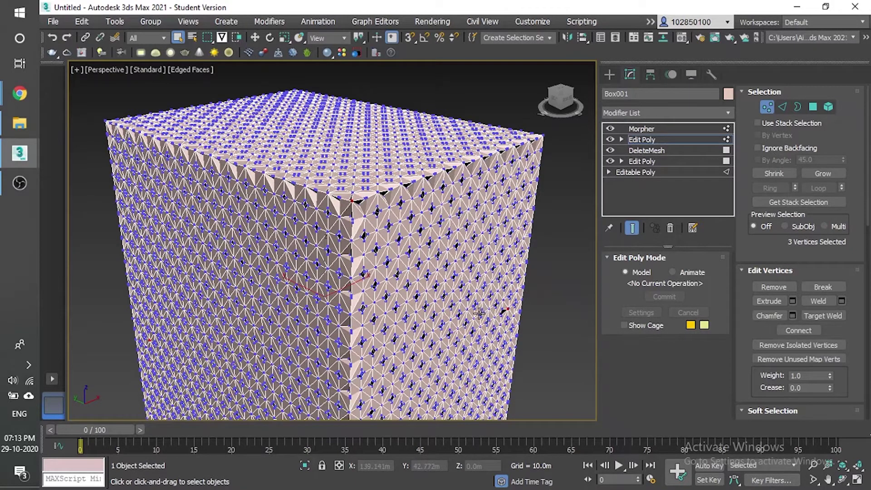
# - Turn on soft selection for the three selected vertices in the upper Edit Poly modifier
pyautogui.scroll(-5, 786, 334)
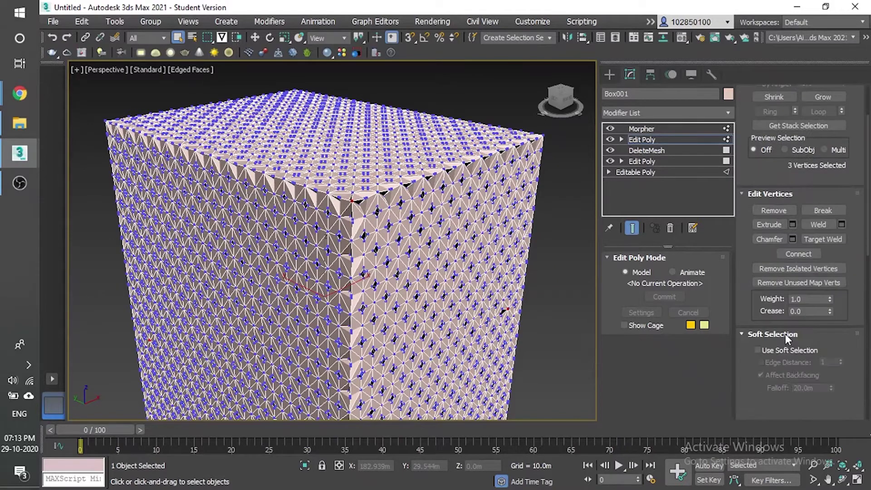
pyautogui.click(761, 294)
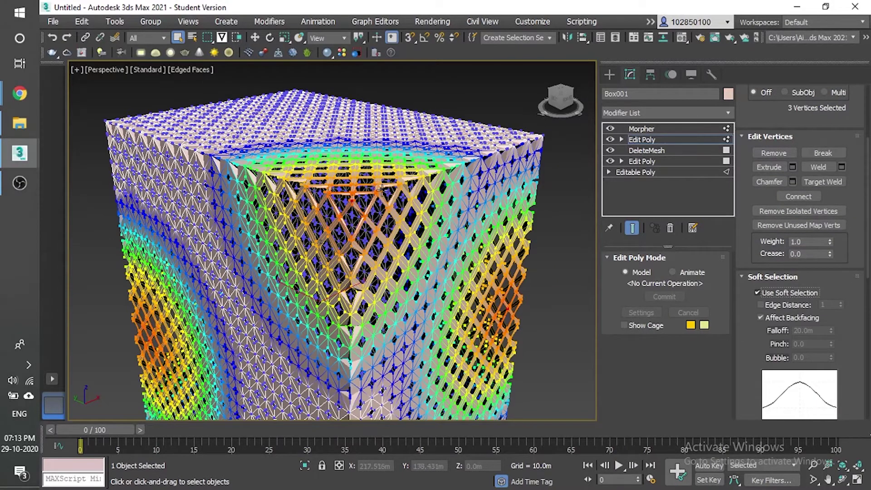
pyautogui.scroll(-3, 373, 184)
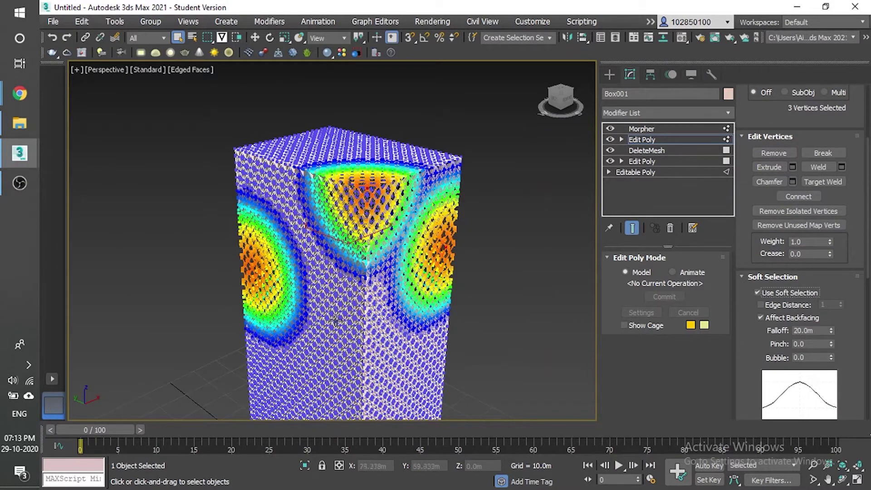
pyautogui.moveTo(336, 321)
pyautogui.keyDown('alt'); pyautogui.mouseDown(button='middle')
pyautogui.moveTo(347, 310)
pyautogui.moveTo(317, 326)
pyautogui.moveTo(346, 312)
pyautogui.mouseUp(button='middle'); pyautogui.keyUp('alt')
# - Reset the opening1 channel in the Morpher modifier and raise it back to 100 to check its effect around the soft-selected vertices
pyautogui.click(649, 129)
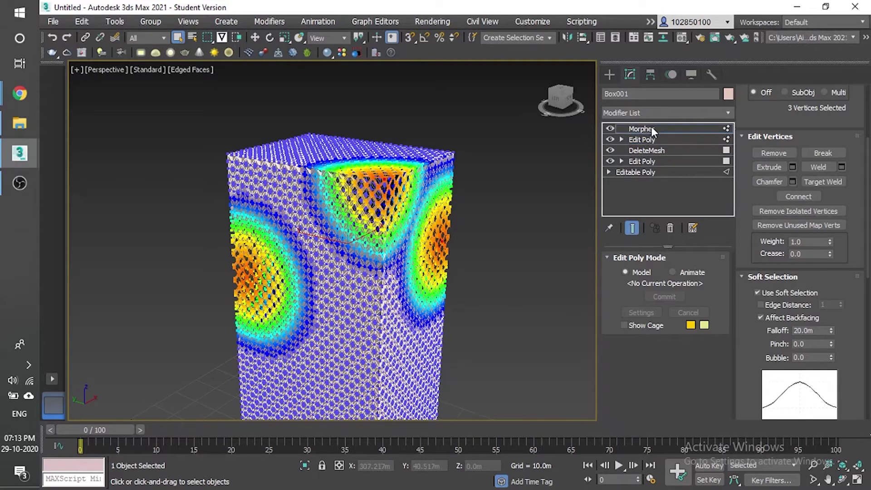
pyautogui.click(700, 127)
pyautogui.scroll(2, 379, 229)
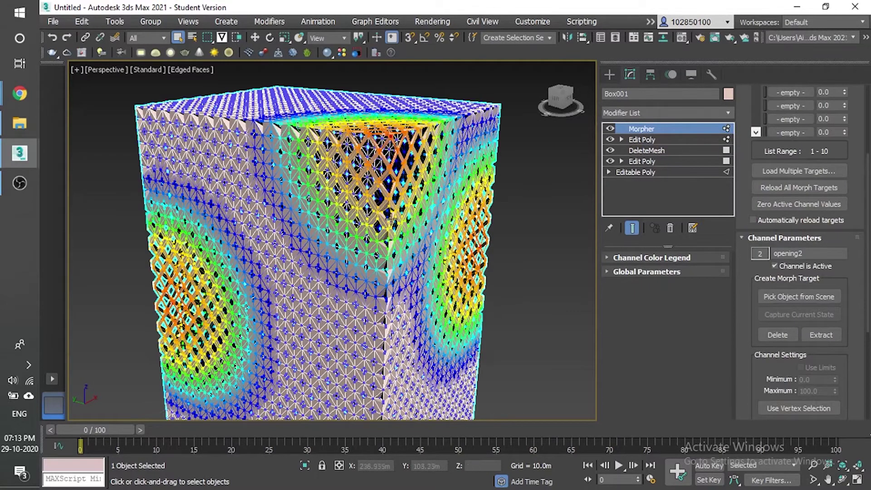
pyautogui.scroll(-4, 391, 219)
pyautogui.scroll(6, 391, 219)
pyautogui.scroll(5, 815, 133)
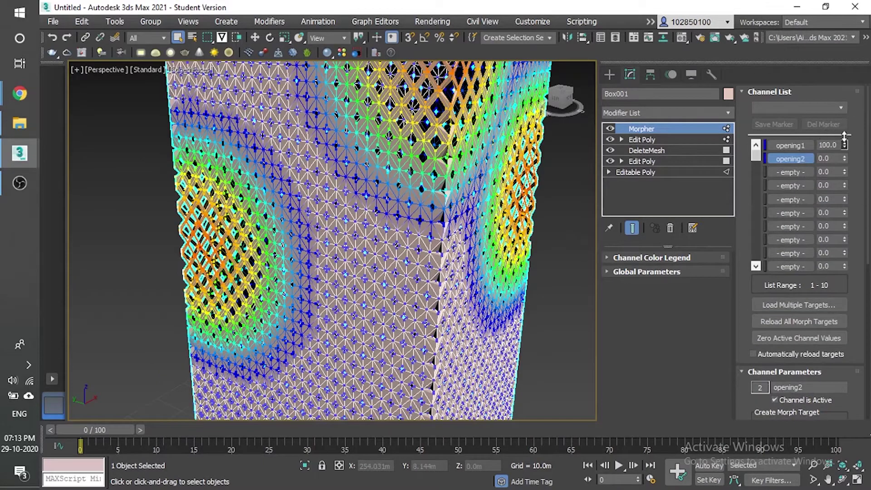
pyautogui.rightClick(845, 145)
pyautogui.moveTo(845, 145); pyautogui.dragTo(853, 61)
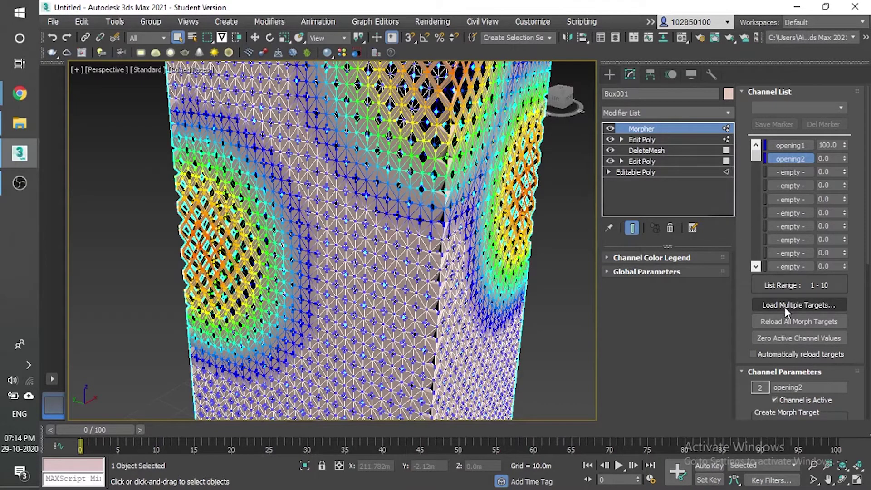
# - Increase the upper Edit Poly modifier's soft selection falloff to about 62 m, inspect the spread, and clear the vertex selection
pyautogui.click(667, 139)
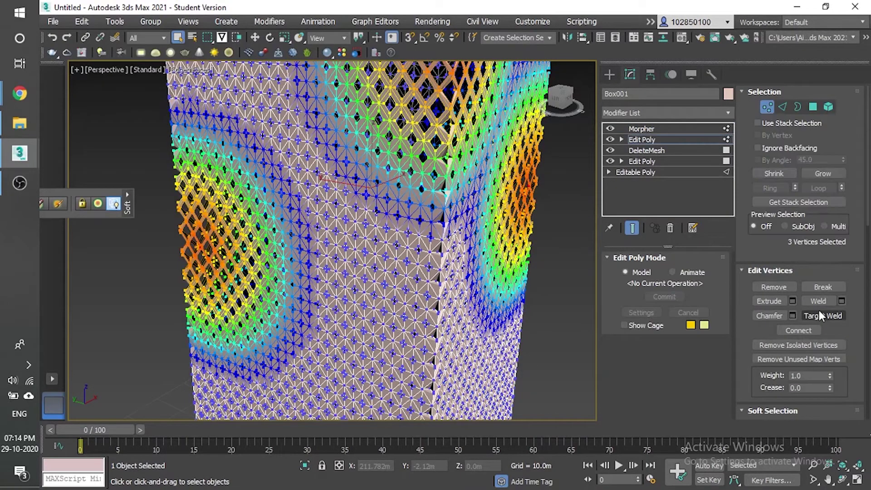
pyautogui.scroll(-1, 819, 311)
pyautogui.scroll(-2, 812, 327)
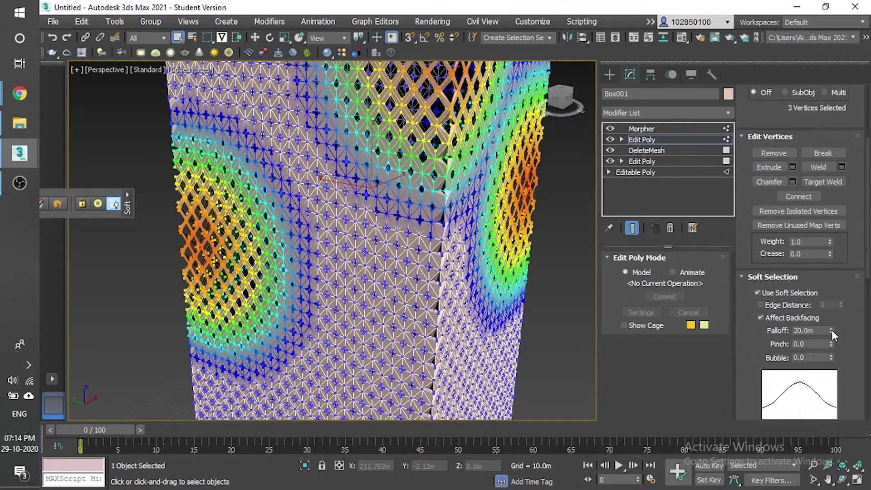
pyautogui.moveTo(831, 331); pyautogui.dragTo(832, 293)
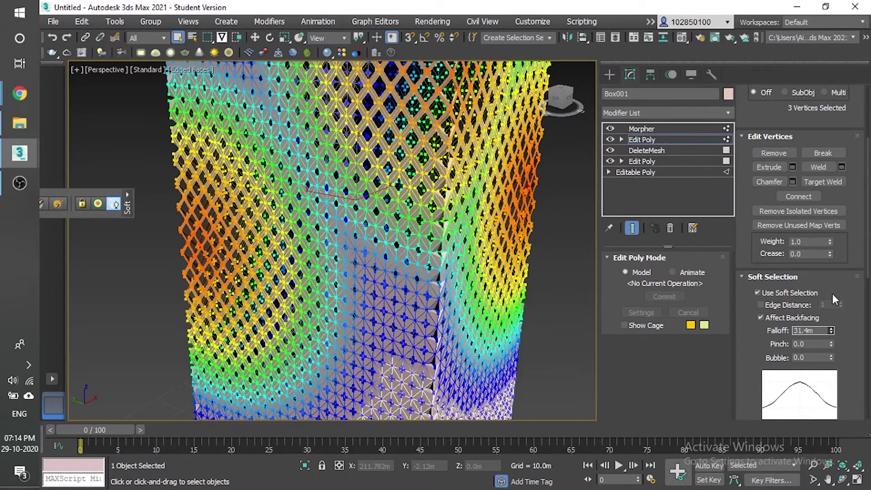
pyautogui.scroll(-4, 375, 300)
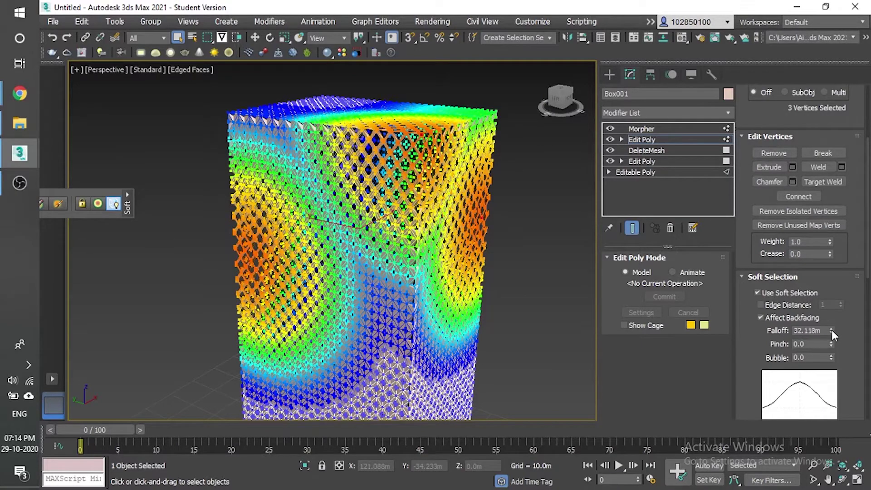
pyautogui.moveTo(832, 330); pyautogui.dragTo(833, 270)
pyautogui.scroll(-3, 384, 203)
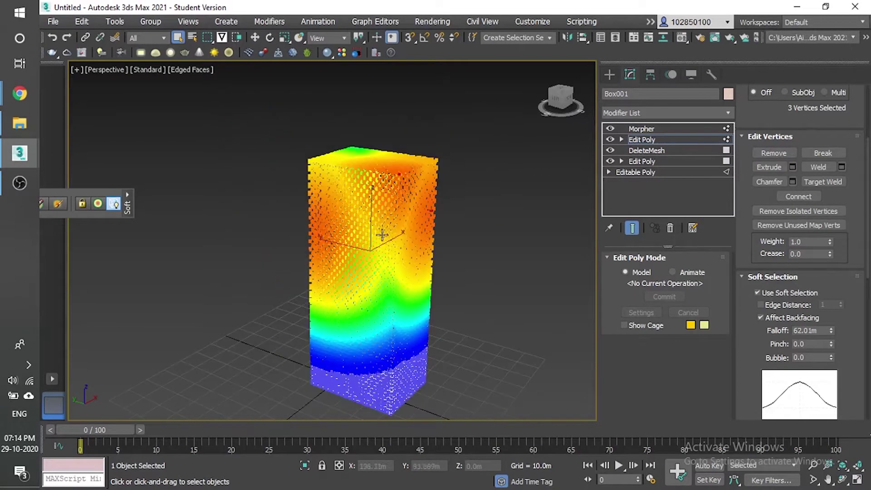
pyautogui.scroll(2, 382, 234)
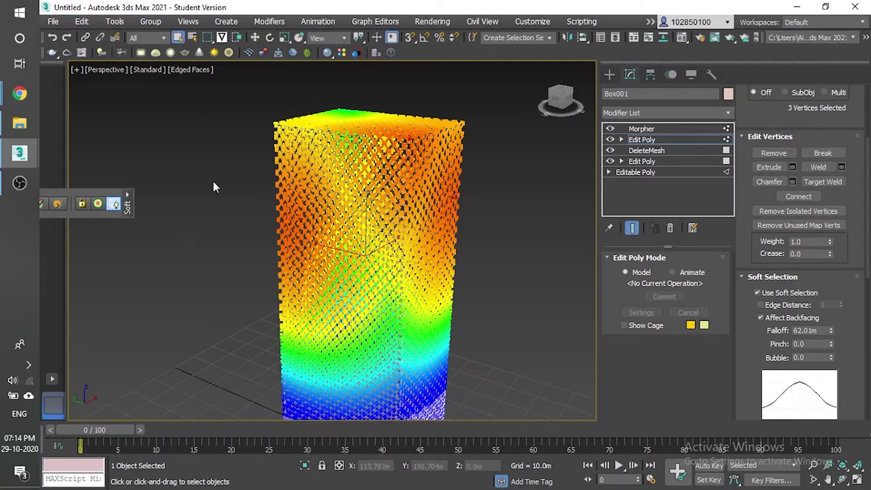
pyautogui.click(525, 253)
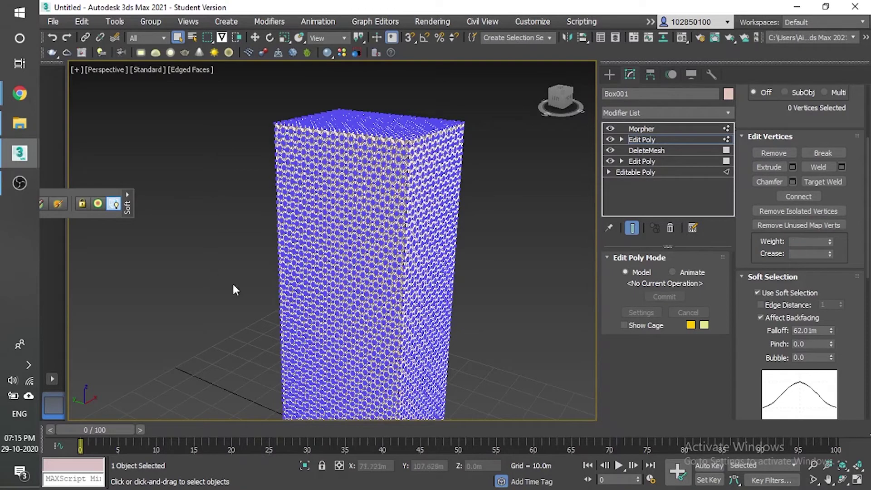
# - Create a sphere with a radius of 8 m and place it just outside the upper part of the tower's front face
pyautogui.click(611, 73)
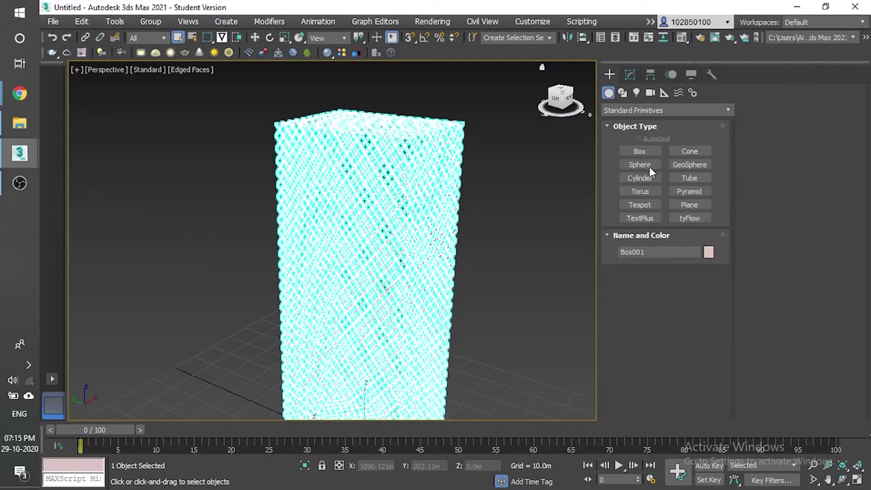
pyautogui.click(645, 166)
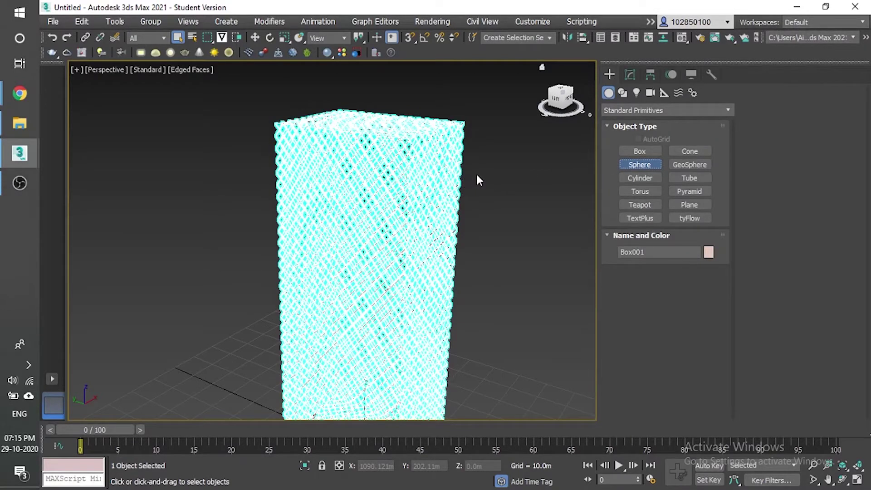
pyautogui.hotkey('alt', 'w')
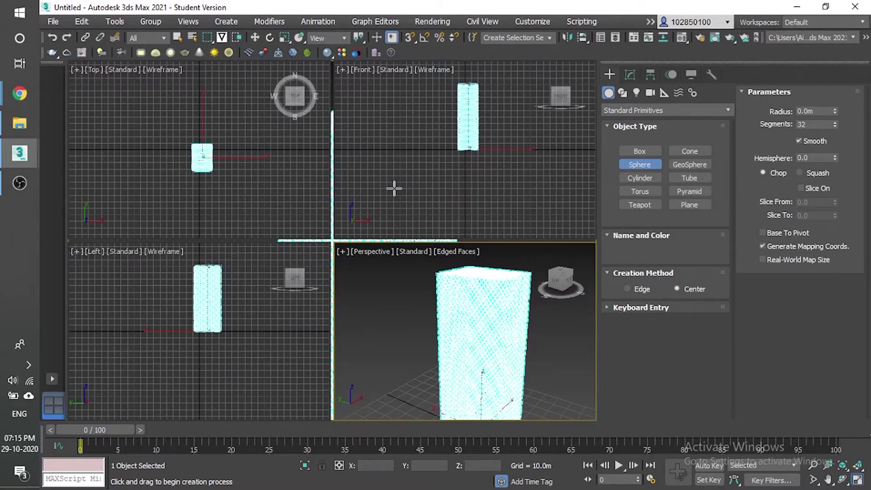
pyautogui.scroll(-3, 421, 284)
pyautogui.scroll(2, 201, 182)
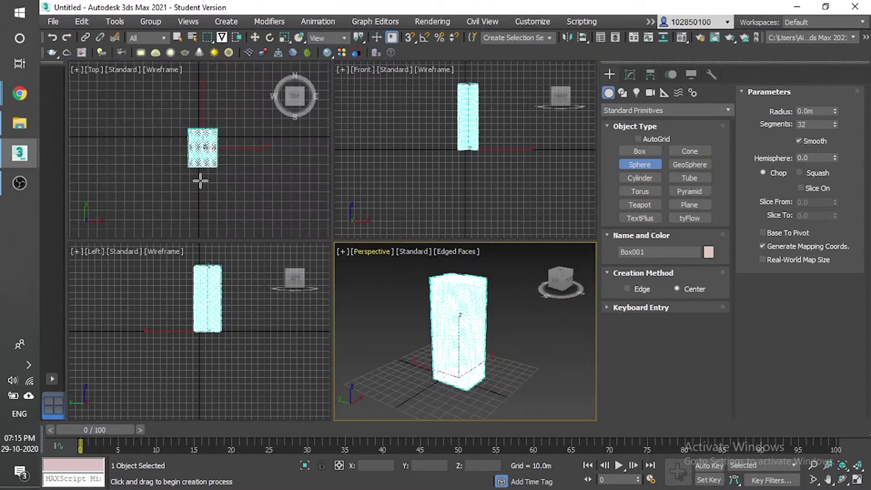
pyautogui.moveTo(200, 182); pyautogui.dragTo(205, 185)
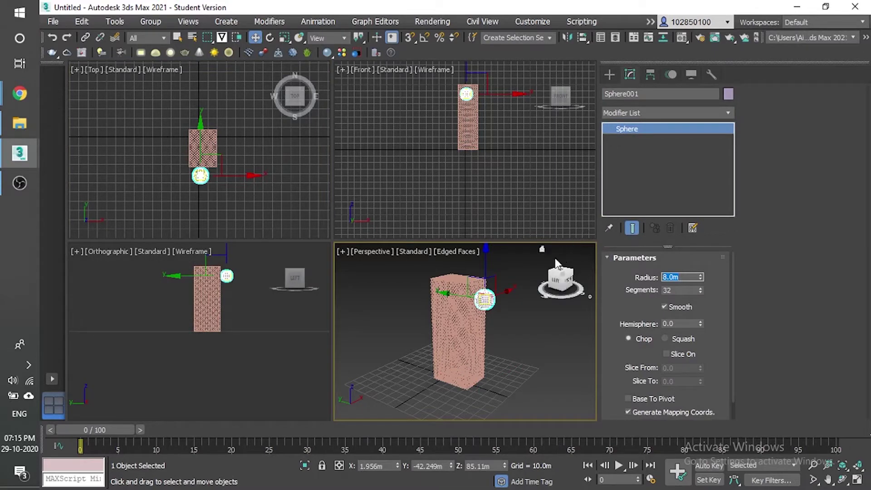
# - Add a Vol. Select modifier to the tower above the Morpher modifier
pyautogui.click(453, 343)
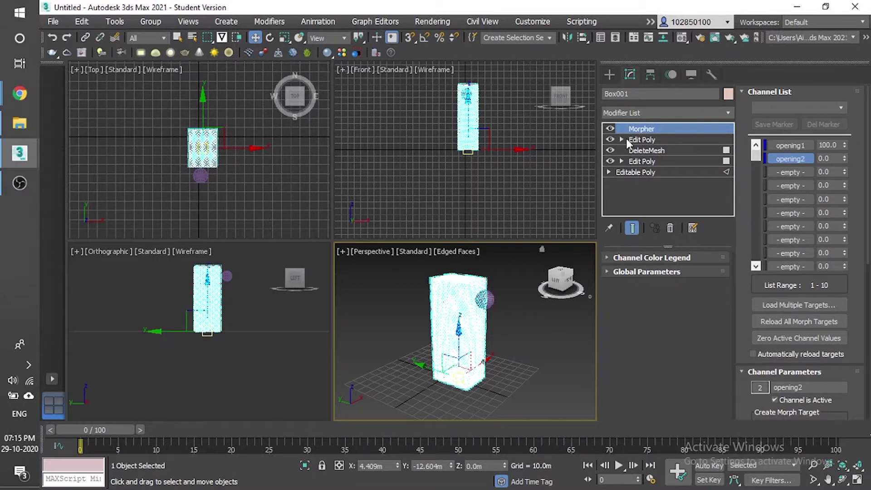
pyautogui.click(672, 112)
pyautogui.press('v')
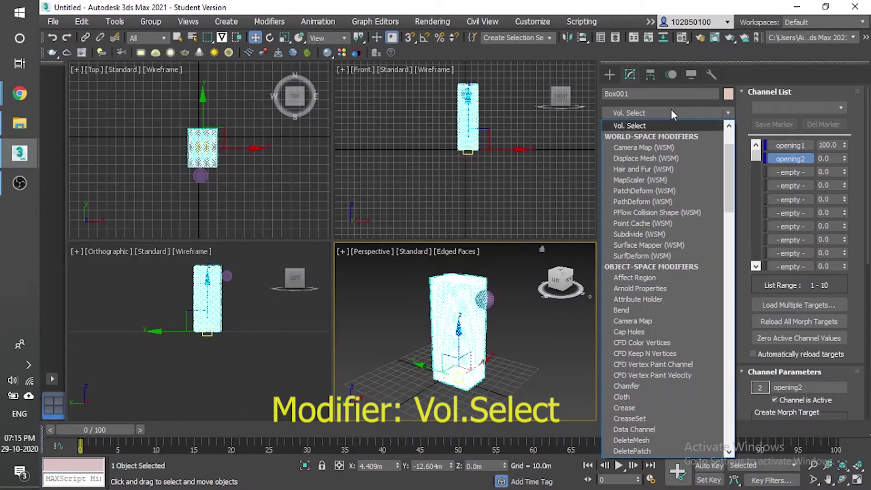
pyautogui.click(646, 126)
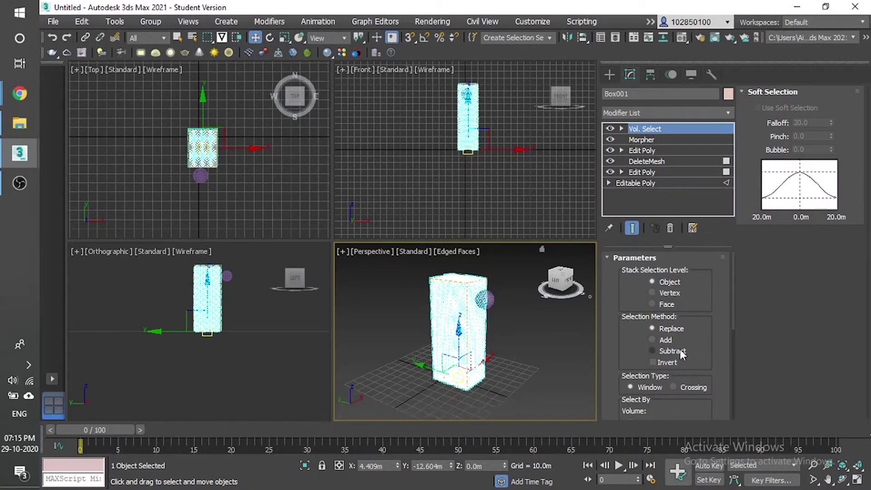
# - Set the Vol. Select modifier's volume to Mesh Object and pick the sphere beside the tower as the selecting object
pyautogui.scroll(-5, 679, 356)
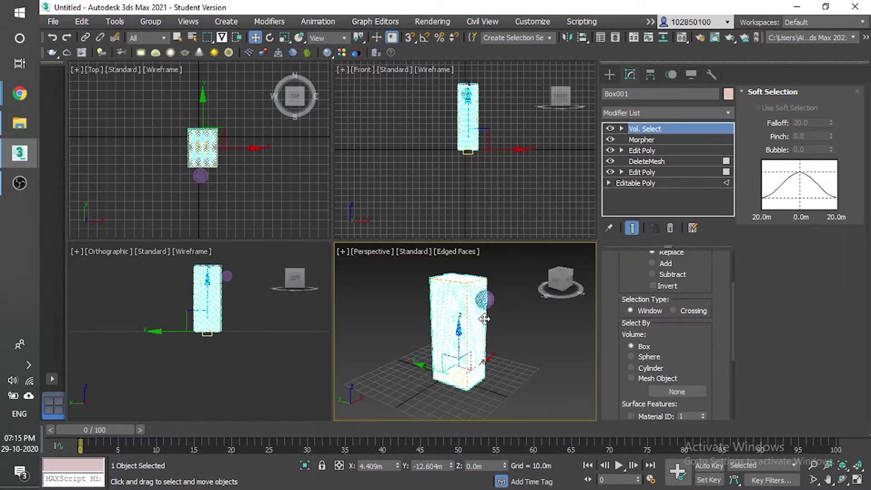
pyautogui.scroll(3, 476, 319)
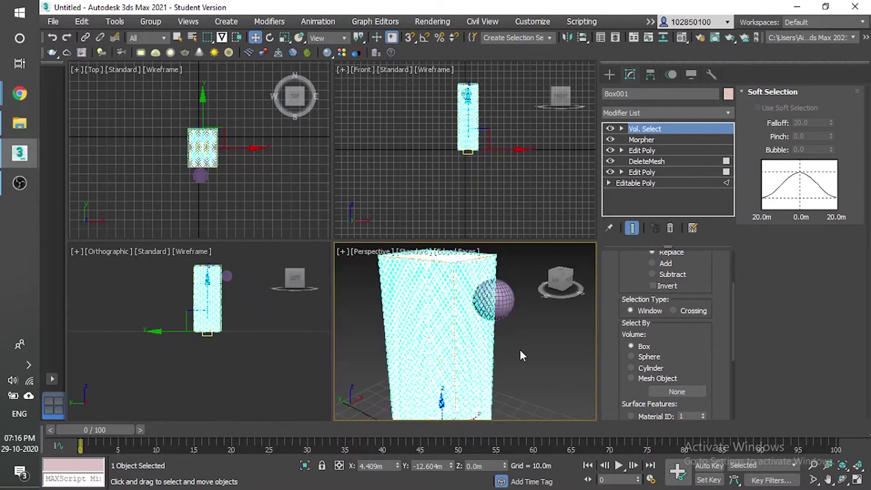
pyautogui.keyDown('alt'); pyautogui.moveTo(521, 347); pyautogui.dragTo(511, 309, button='middle'); pyautogui.keyUp('alt')
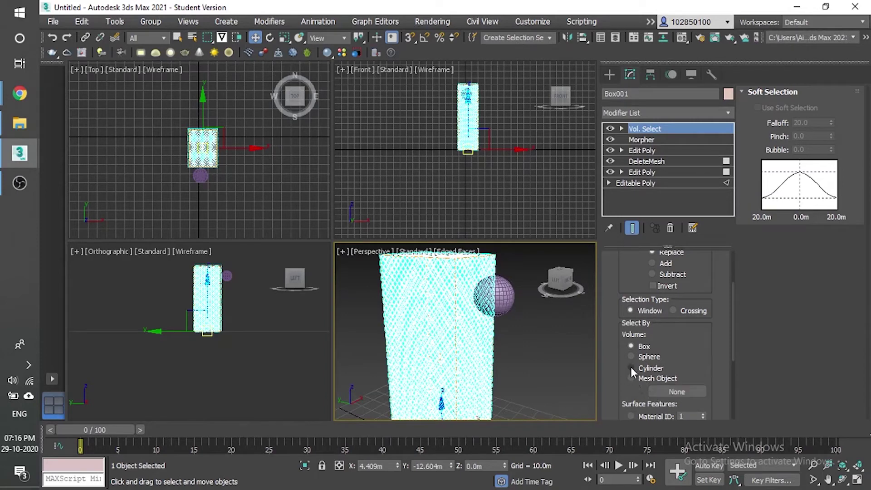
pyautogui.click(632, 378)
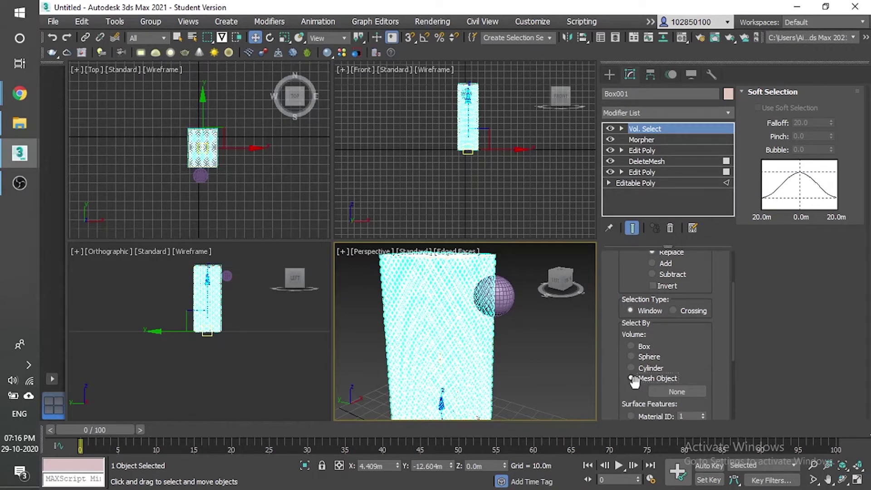
pyautogui.click(672, 391)
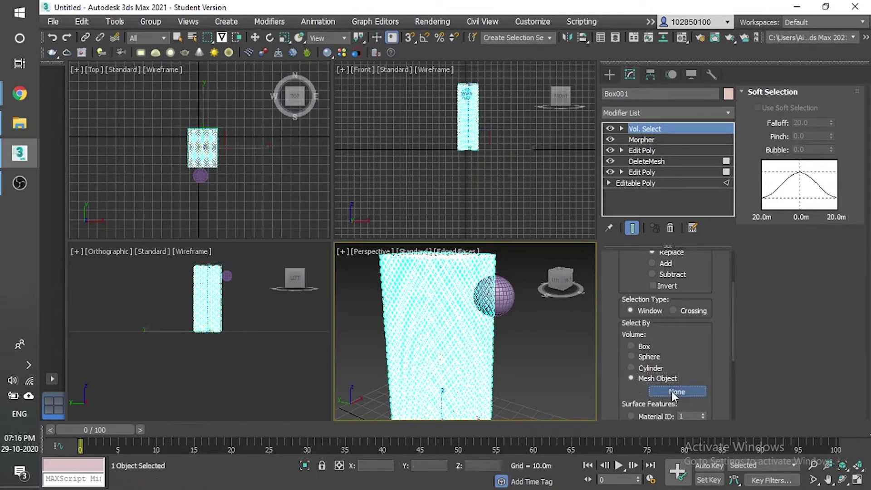
pyautogui.click(505, 295)
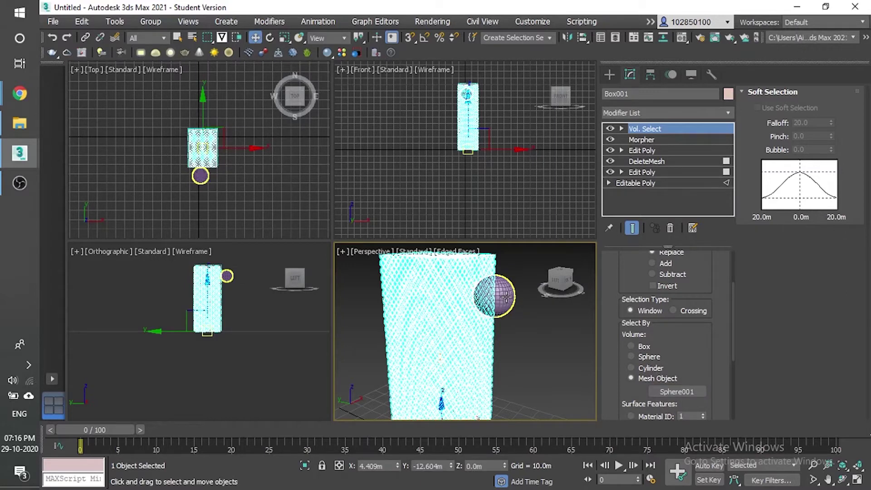
# - Set the Vol. Select modifier's stack selection level to Vertex and enable soft selection
pyautogui.scroll(-2, 485, 322)
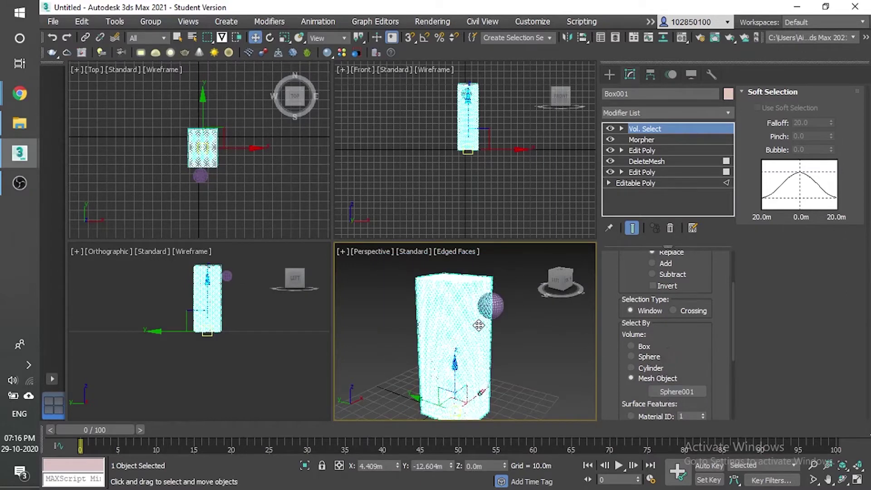
pyautogui.scroll(3, 634, 339)
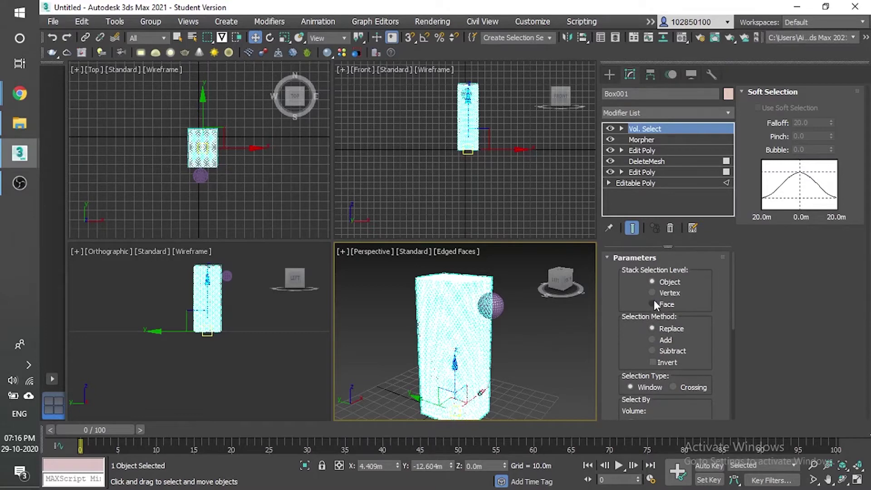
pyautogui.click(652, 293)
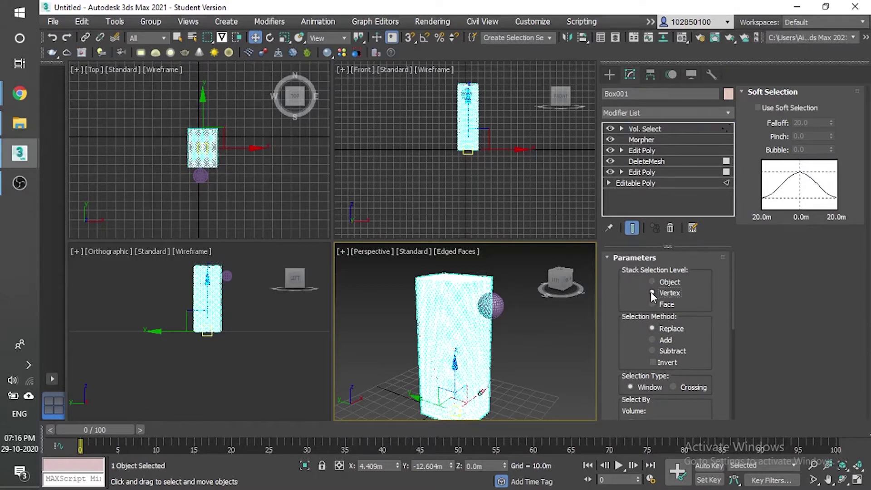
pyautogui.scroll(-1, 660, 347)
pyautogui.scroll(-4, 660, 345)
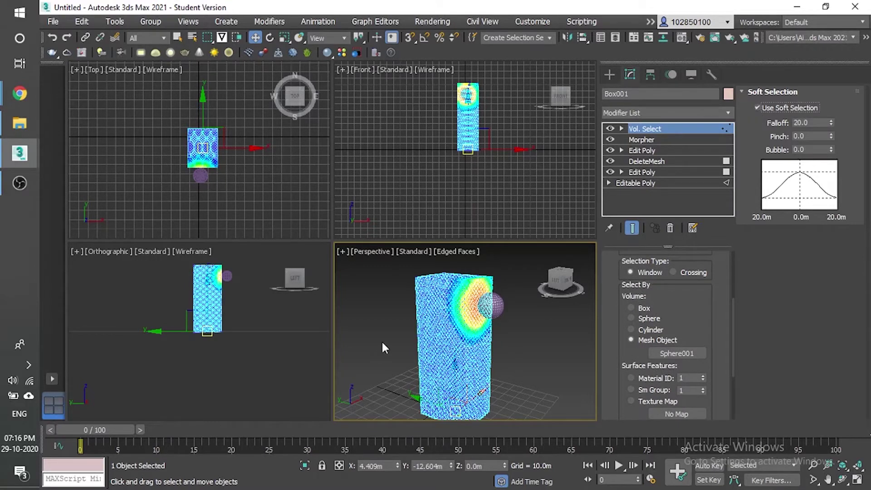
# - Examine how the soft selection gradient spreads over the tower's lattice around the sphere
pyautogui.scroll(2, 452, 313)
pyautogui.scroll(-2, 482, 310)
pyautogui.moveTo(512, 331)
pyautogui.keyDown('alt'); pyautogui.mouseDown(button='middle')
pyautogui.moveTo(532, 364)
pyautogui.moveTo(520, 340)
pyautogui.moveTo(541, 346)
pyautogui.moveTo(511, 334)
pyautogui.moveTo(521, 368)
pyautogui.moveTo(521, 333)
pyautogui.mouseUp(button='middle'); pyautogui.keyUp('alt')
pyautogui.scroll(2, 482, 290)
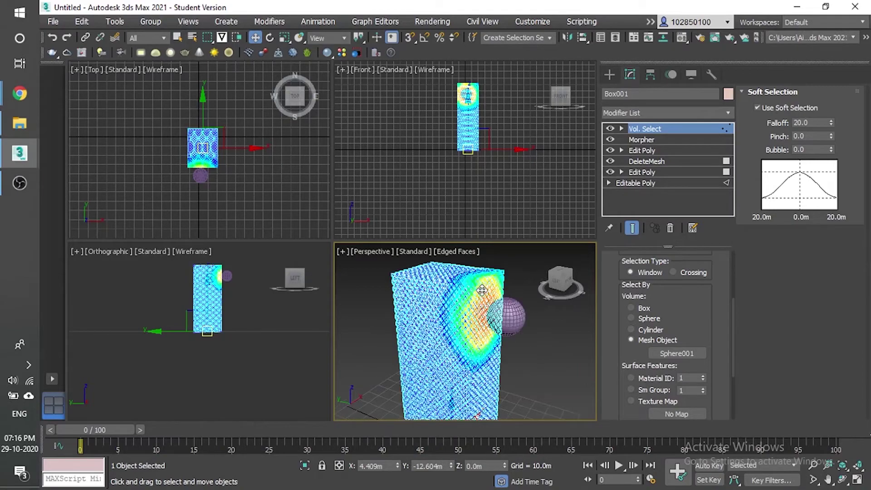
pyautogui.scroll(-1, 482, 290)
pyautogui.scroll(2, 484, 295)
pyautogui.scroll(-2, 485, 299)
pyautogui.scroll(3, 491, 302)
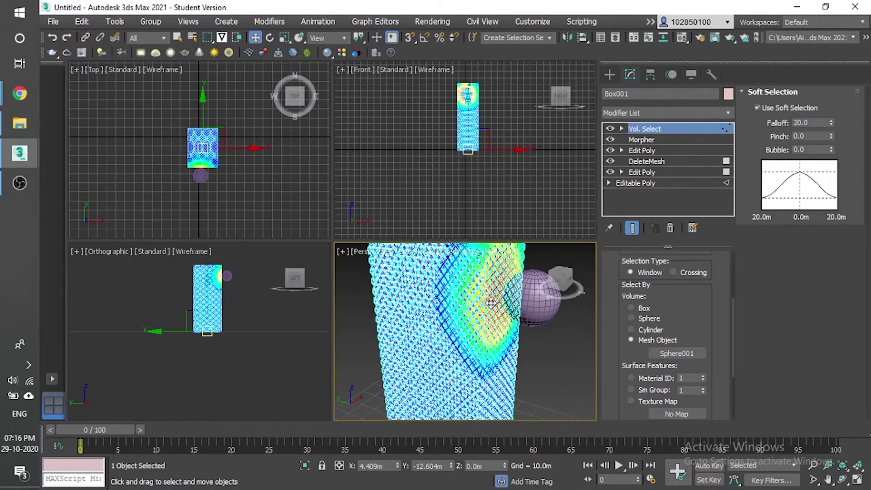
pyautogui.scroll(2, 491, 302)
pyautogui.scroll(-4, 491, 302)
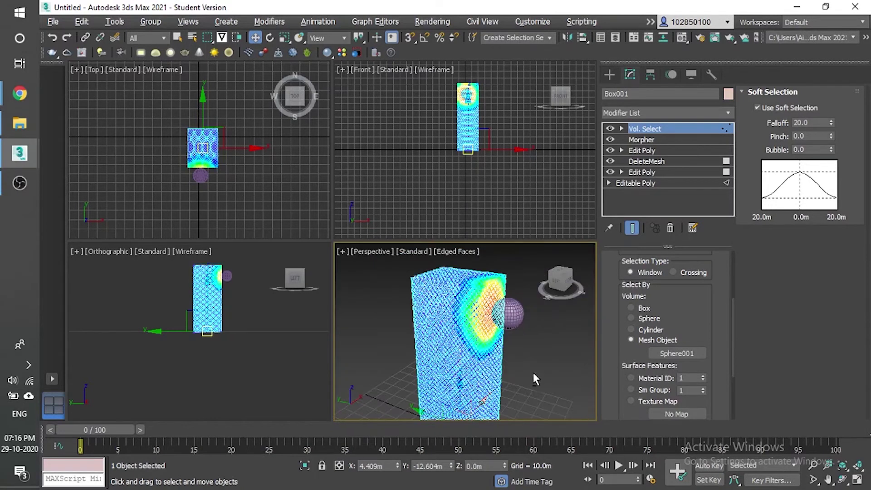
pyautogui.keyDown('alt'); pyautogui.moveTo(533, 372); pyautogui.dragTo(524, 376, button='middle'); pyautogui.keyUp('alt')
pyautogui.scroll(4, 472, 314)
pyautogui.scroll(-3, 466, 333)
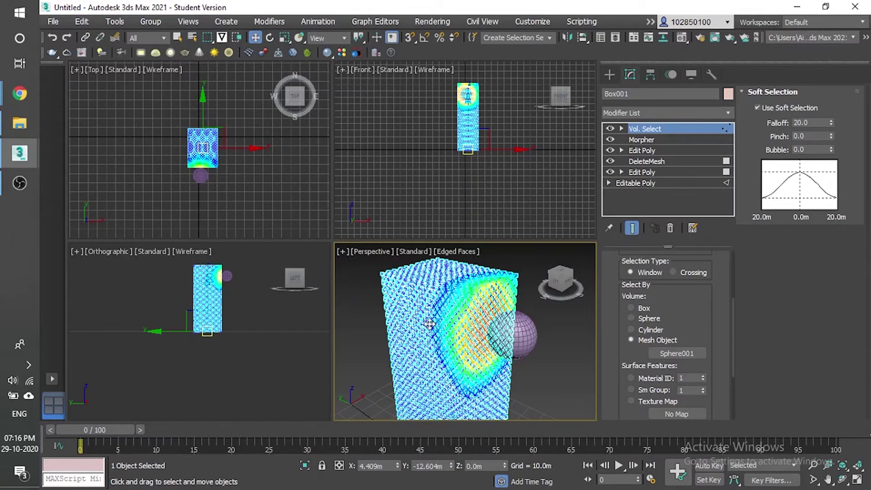
pyautogui.scroll(3, 429, 323)
pyautogui.scroll(-4, 468, 311)
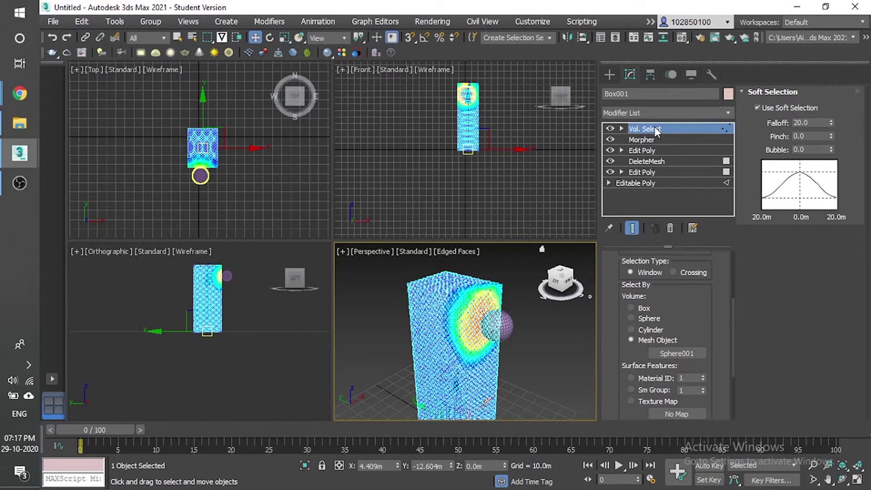
# - Move the Vol. Select modifier below the Morpher modifier in the tower's modifier stack
pyautogui.moveTo(652, 128); pyautogui.dragTo(652, 147)
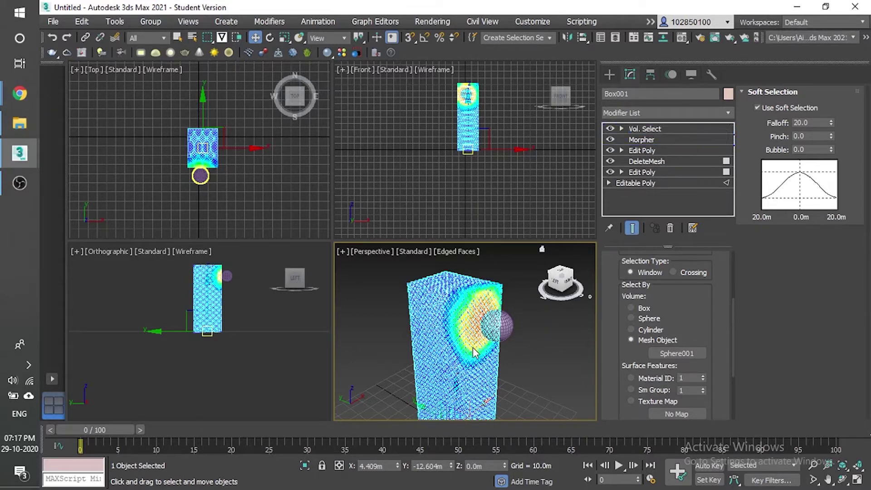
pyautogui.scroll(5, 483, 312)
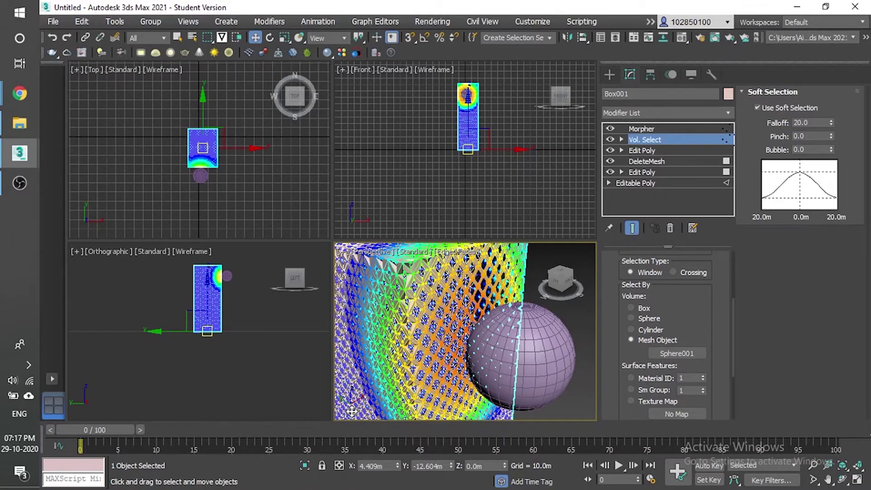
pyautogui.scroll(-5, 495, 312)
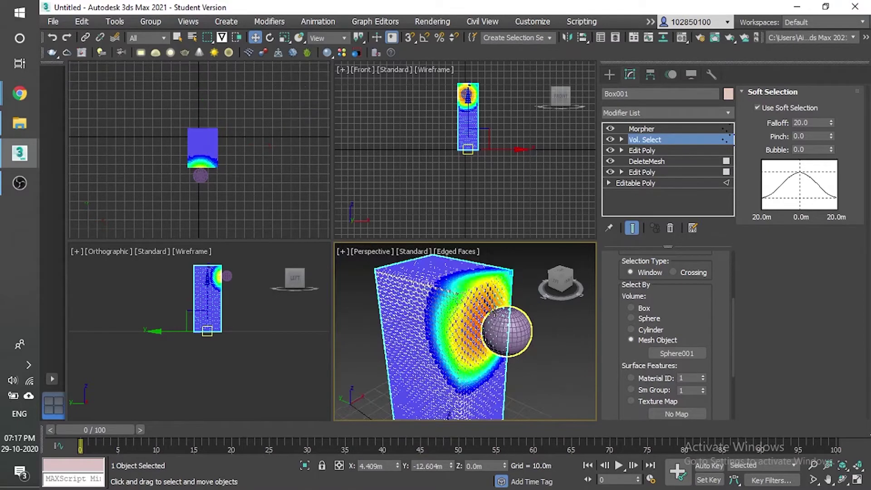
# - Set the Vol. Select soft selection falloff to 50 m and deselect the tower to check the openings
pyautogui.scroll(-5, 547, 313)
pyautogui.scroll(4, 533, 323)
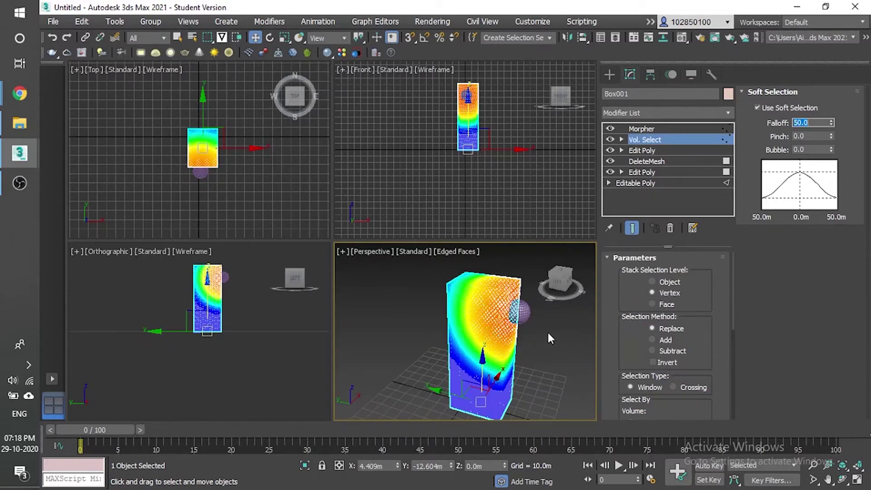
pyautogui.click(548, 338)
pyautogui.scroll(5, 509, 313)
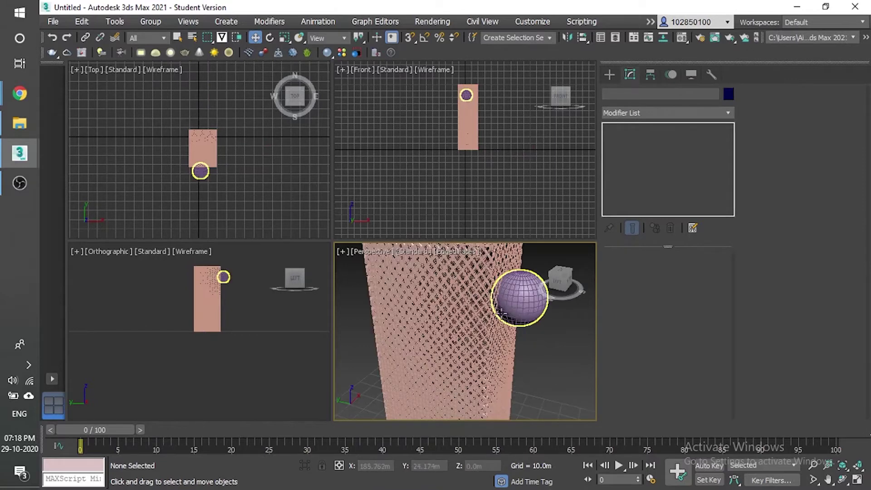
# - Move the sphere along the tower's front face to its corner on the negative X side
pyautogui.scroll(-4, 492, 324)
pyautogui.keyDown('alt'); pyautogui.moveTo(484, 330); pyautogui.dragTo(500, 354, button='middle'); pyautogui.keyUp('alt')
pyautogui.scroll(-3, 497, 336)
pyautogui.scroll(5, 496, 322)
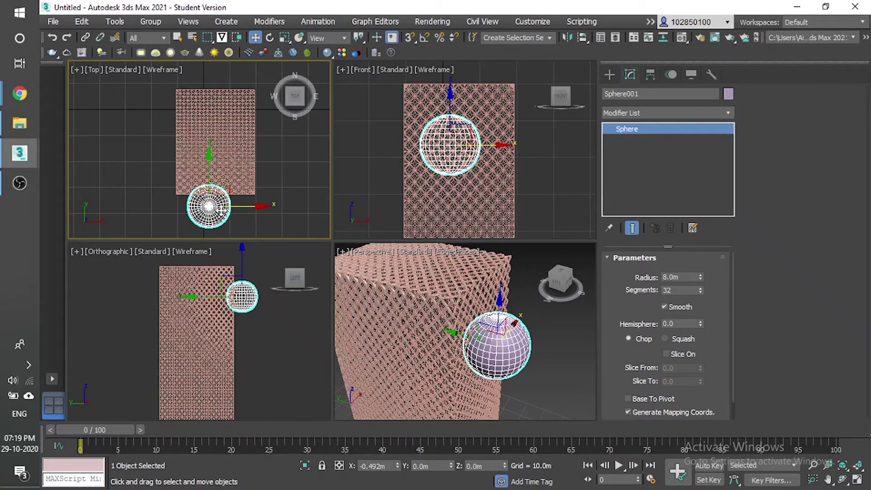
pyautogui.moveTo(221, 210); pyautogui.dragTo(185, 215)
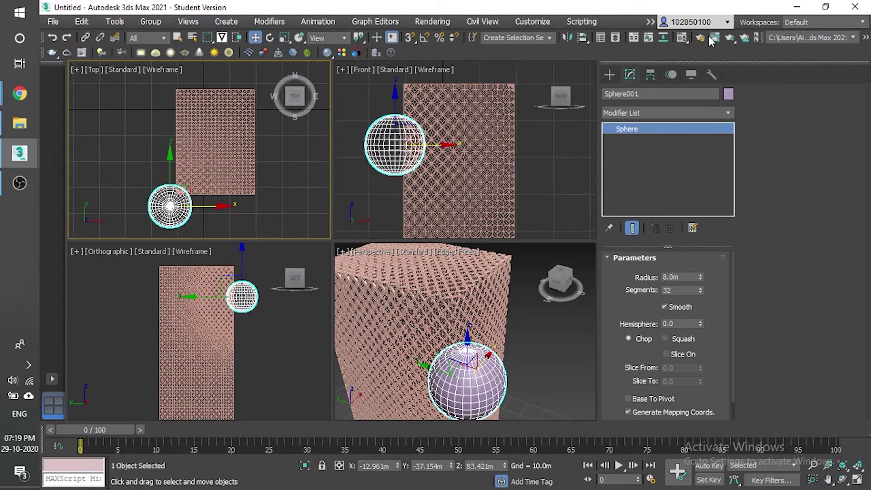
# - Assign the red sample material to the tower and close the Material Editor
pyautogui.scroll(-2, 682, 37)
pyautogui.press('m')
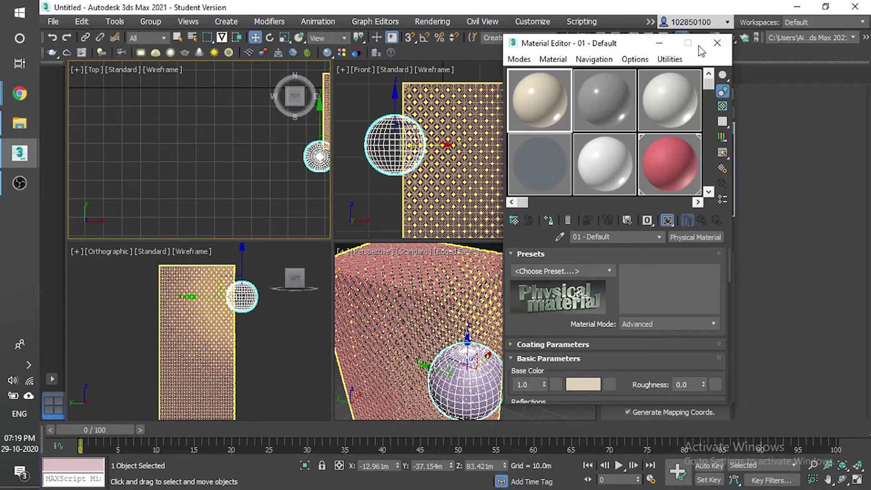
pyautogui.click(716, 48)
pyautogui.scroll(-4, 453, 298)
pyautogui.scroll(4, 426, 337)
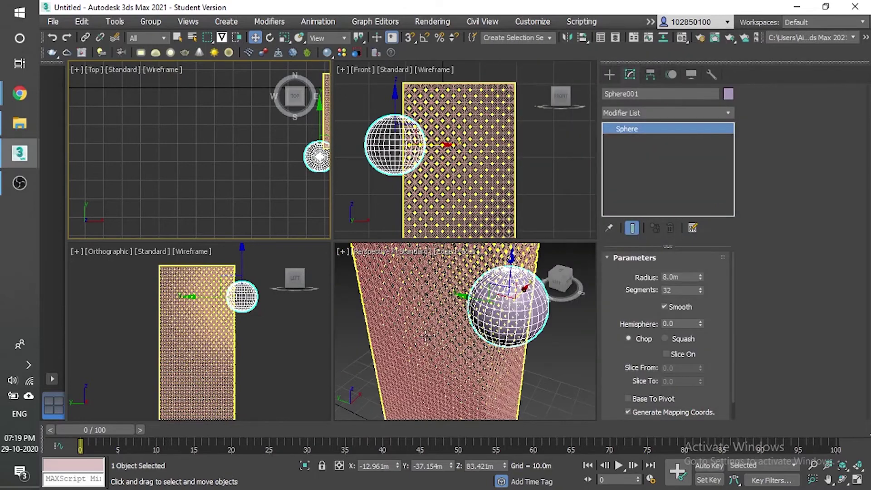
pyautogui.scroll(-2, 406, 291)
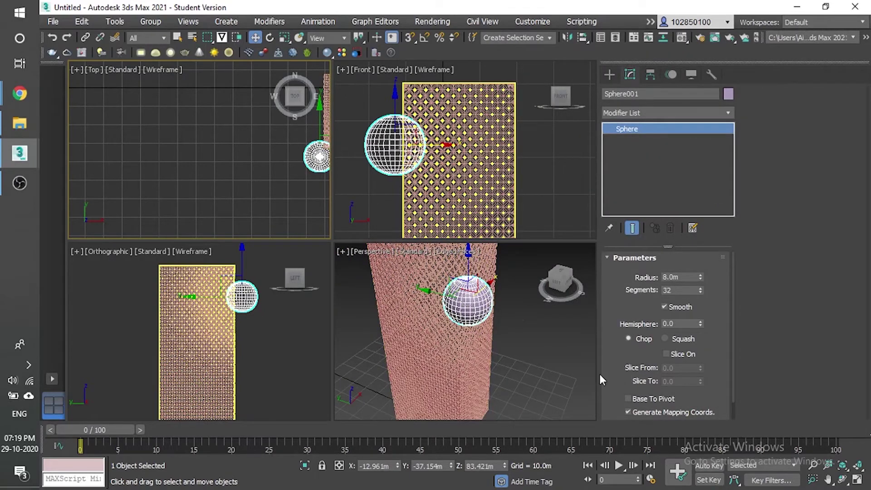
# - Maximize the Perspective view with High Quality default shading and hide the selected sphere
pyautogui.click(584, 381)
pyautogui.hotkey('alt', 'w')
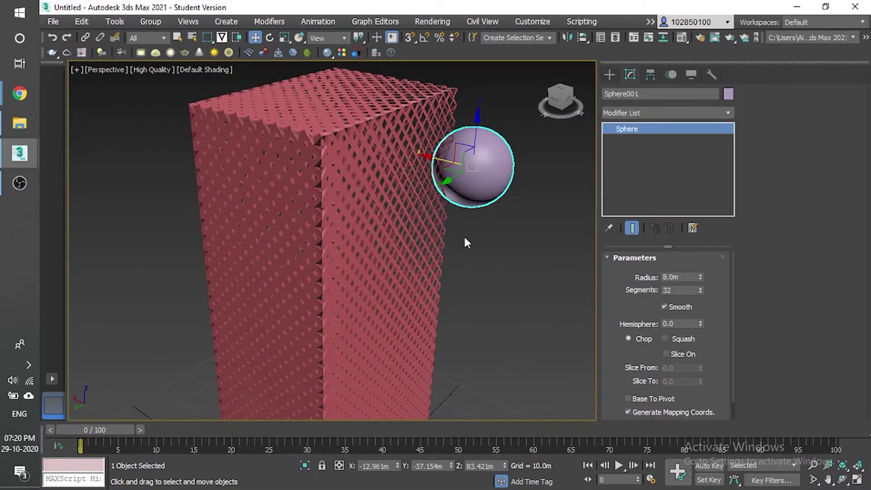
pyautogui.rightClick(480, 182)
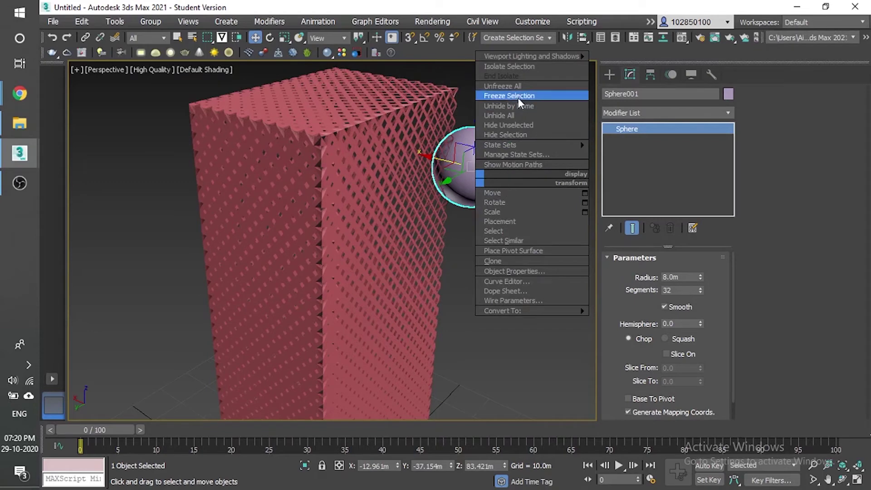
pyautogui.click(512, 135)
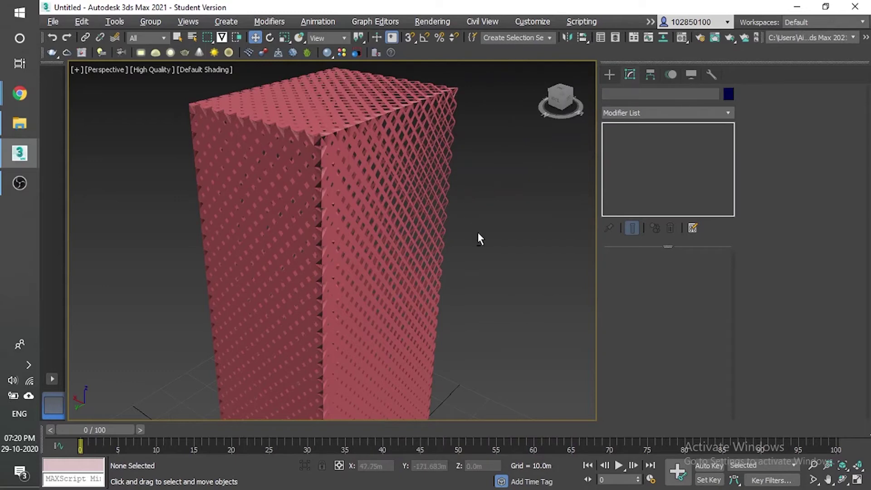
pyautogui.keyDown('alt'); pyautogui.moveTo(478, 232); pyautogui.dragTo(477, 232, button='middle'); pyautogui.keyUp('alt')
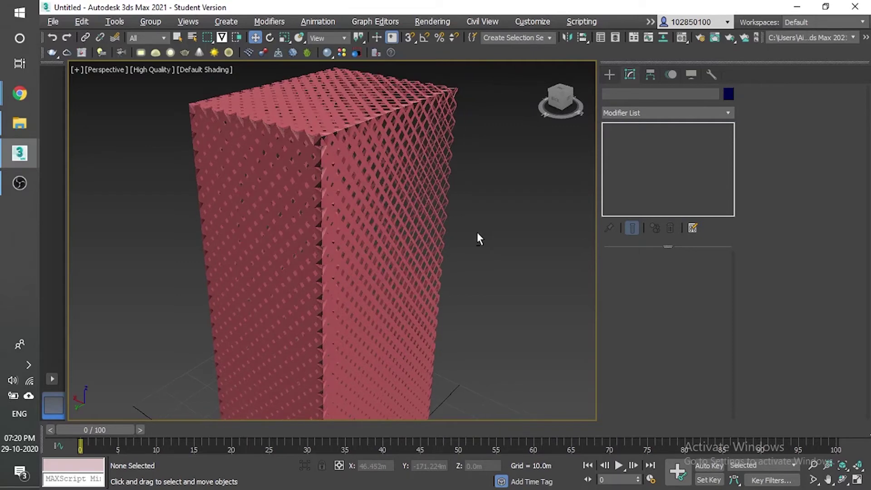
# - Select the tower and invert the selection in its Vol. Select modifier
pyautogui.click(429, 197)
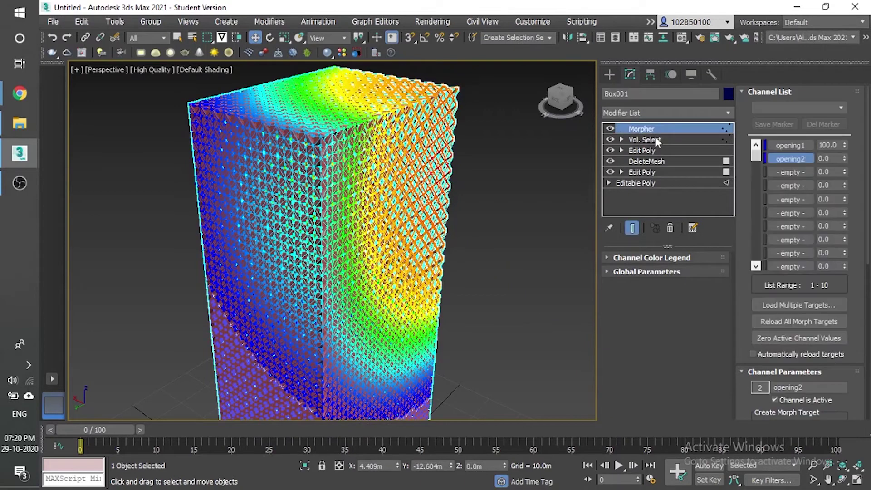
pyautogui.scroll(-3, 781, 283)
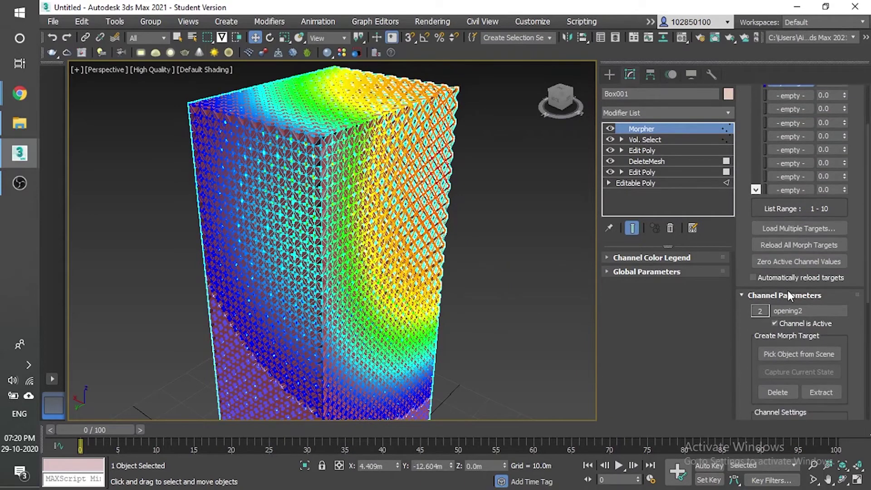
pyautogui.scroll(3, 788, 290)
pyautogui.click(672, 139)
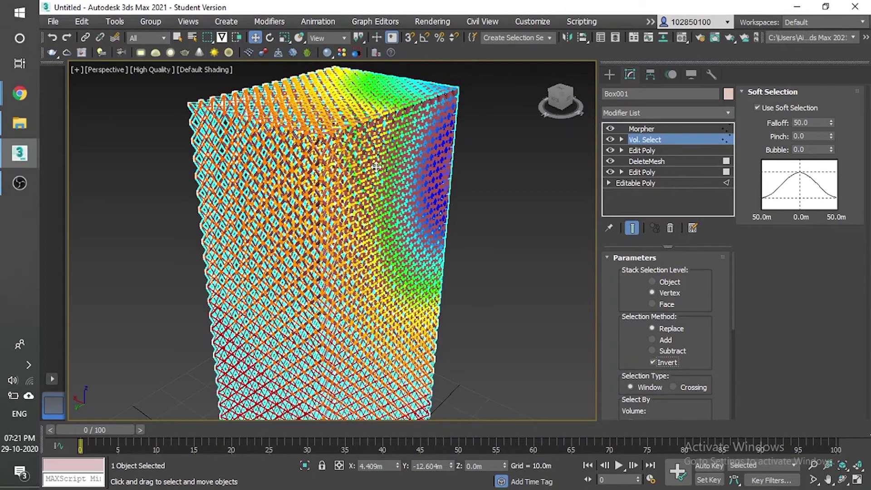
# - Examine the inverted selection gradient and the lattice openings from the tower's base to its upper corner
pyautogui.scroll(-4, 375, 175)
pyautogui.scroll(4, 368, 213)
pyautogui.scroll(-4, 350, 271)
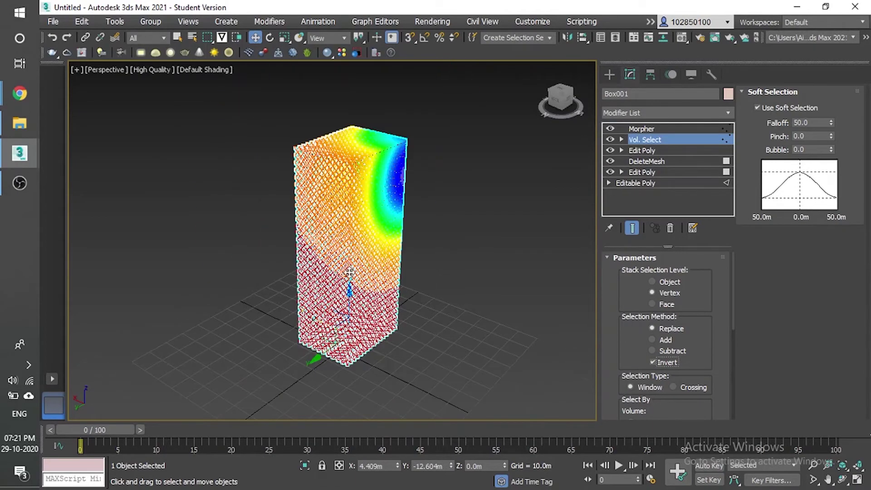
pyautogui.keyDown('alt'); pyautogui.moveTo(358, 288); pyautogui.dragTo(321, 284, button='middle'); pyautogui.keyUp('alt')
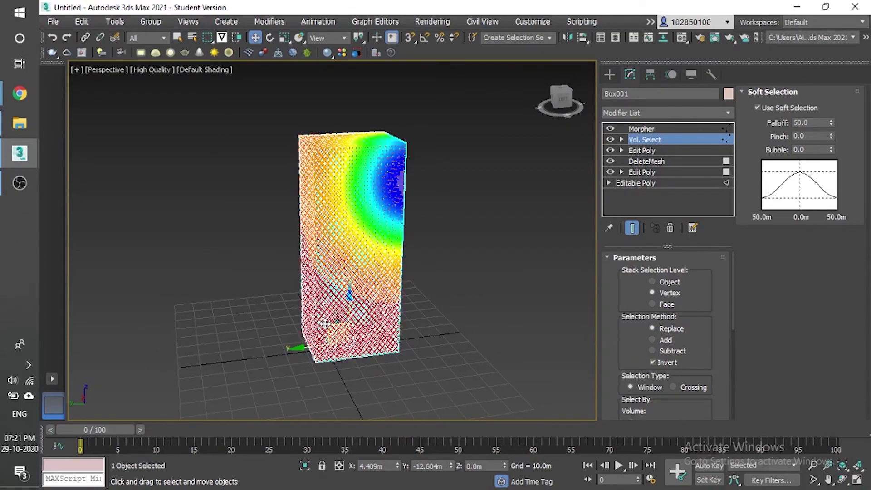
pyautogui.scroll(4, 333, 322)
pyautogui.scroll(2, 336, 317)
pyautogui.scroll(-3, 340, 320)
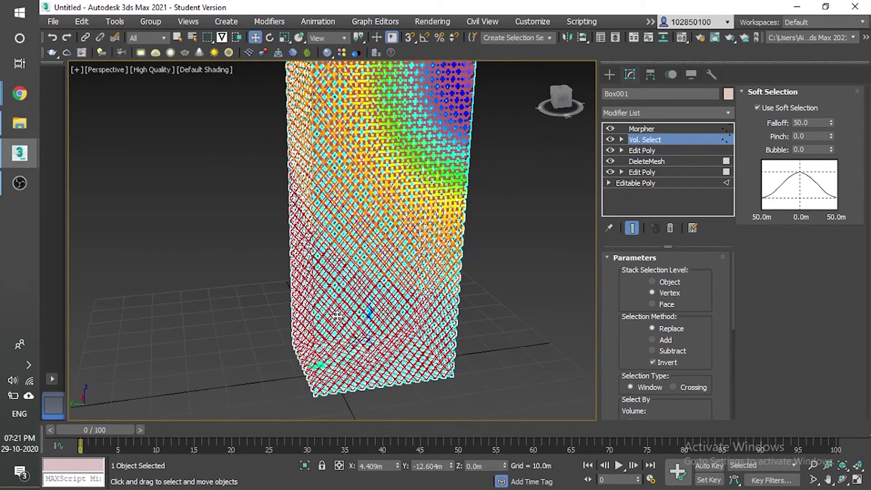
pyautogui.scroll(-2, 352, 263)
pyautogui.scroll(5, 408, 168)
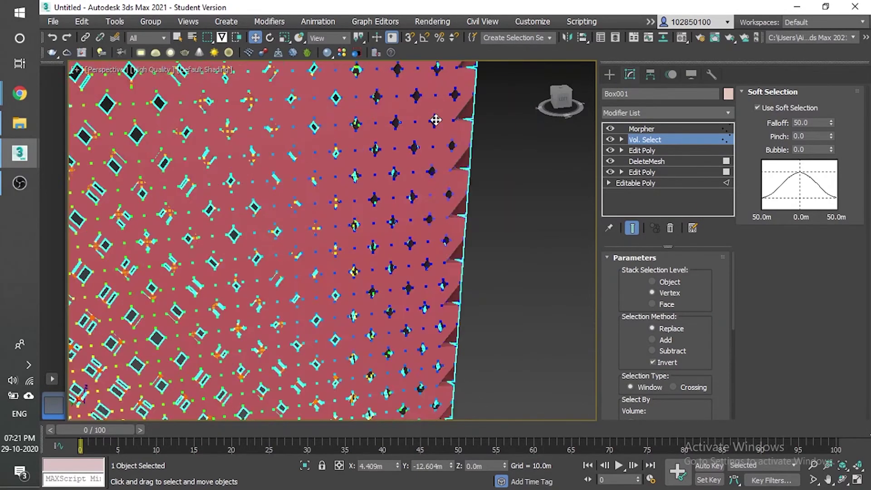
pyautogui.scroll(-6, 416, 179)
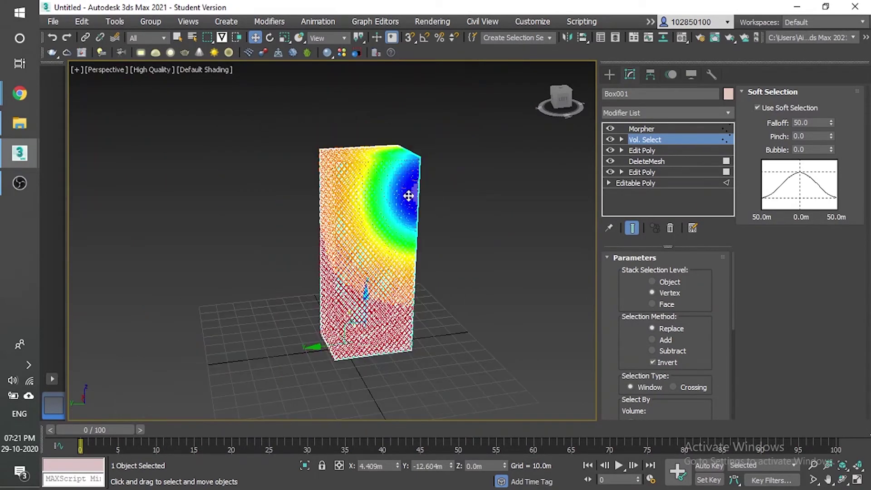
pyautogui.moveTo(387, 266)
pyautogui.keyDown('alt'); pyautogui.mouseDown(button='middle')
pyautogui.moveTo(396, 276)
pyautogui.moveTo(389, 272)
pyautogui.mouseUp(button='middle'); pyautogui.keyUp('alt')
# - Add an Edit Poly modifier above Morpher in the tower's modifier stack
pyautogui.click(685, 128)
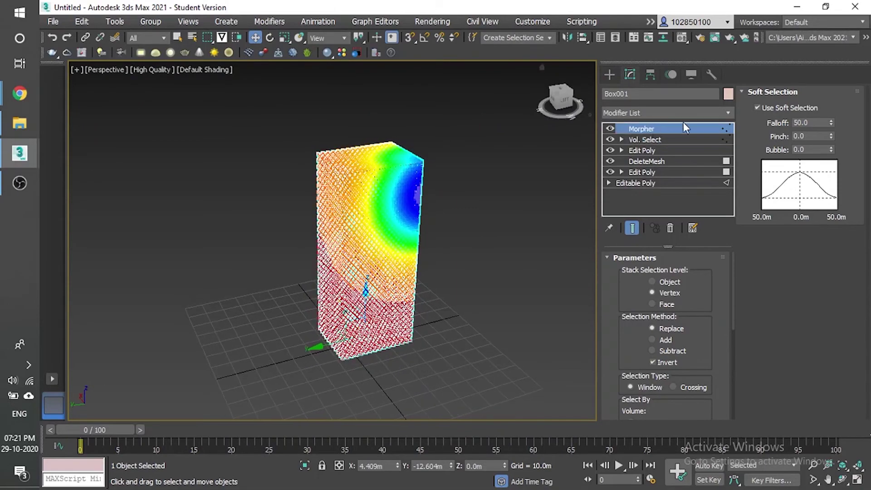
pyautogui.click(713, 113)
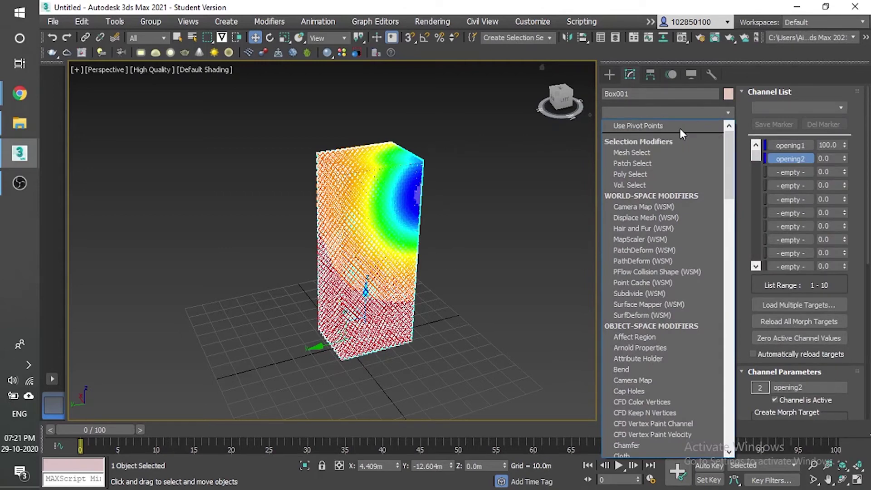
pyautogui.press('e')
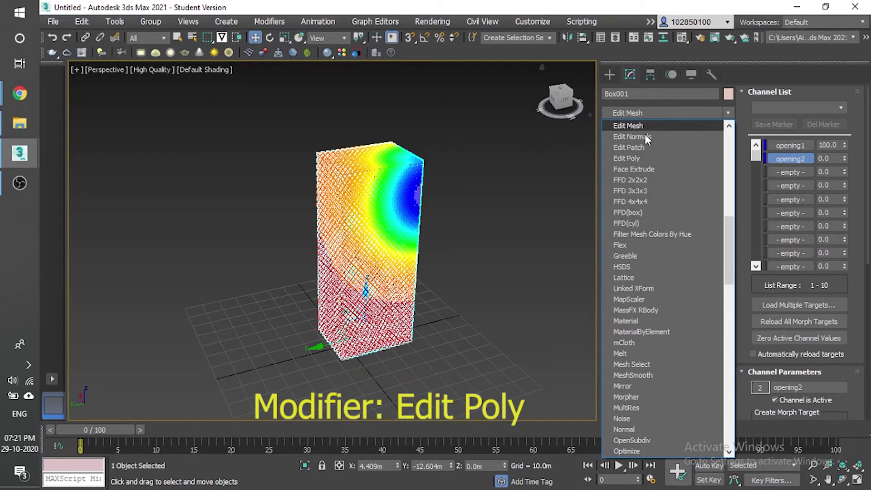
pyautogui.press('d')
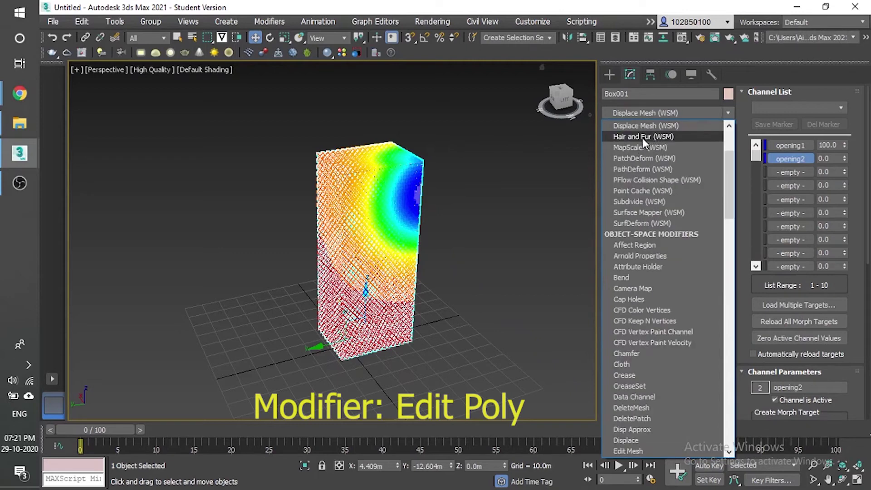
pyautogui.press('e')
pyautogui.click(636, 154)
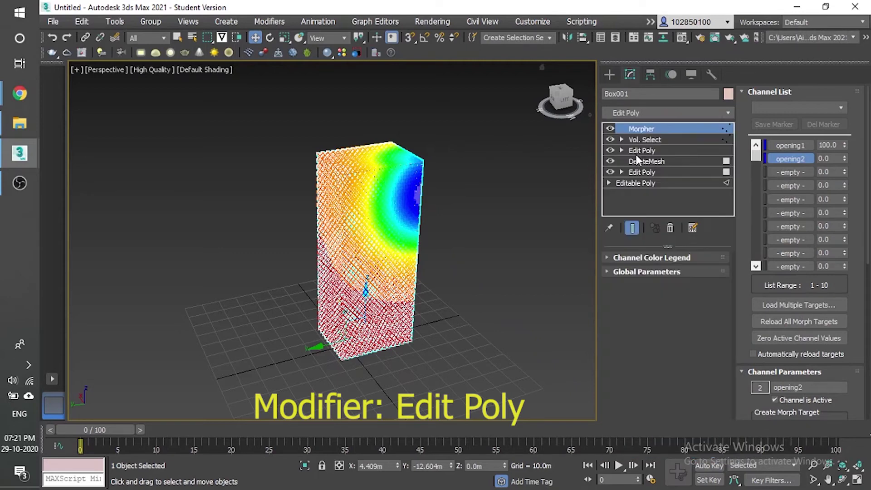
# - Add a Face Extrude modifier above the tower's uppermost Edit Poly
pyautogui.click(727, 112)
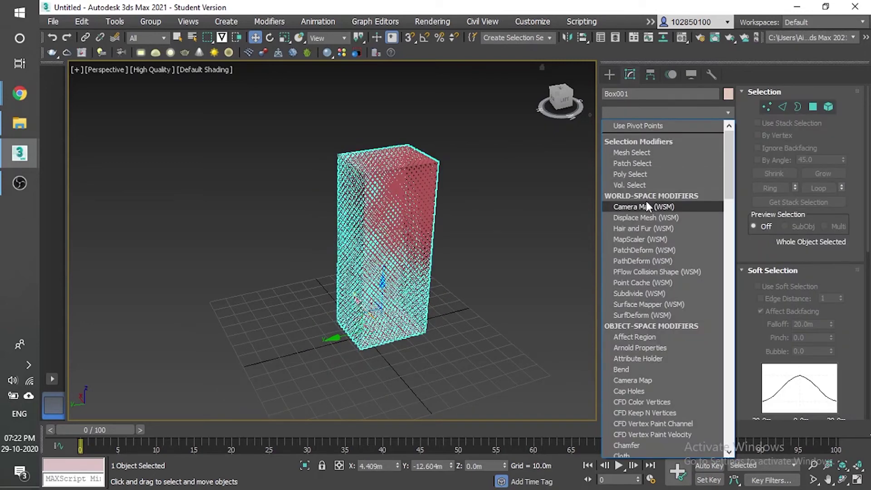
pyautogui.scroll(-4, 647, 315)
pyautogui.scroll(-5, 647, 325)
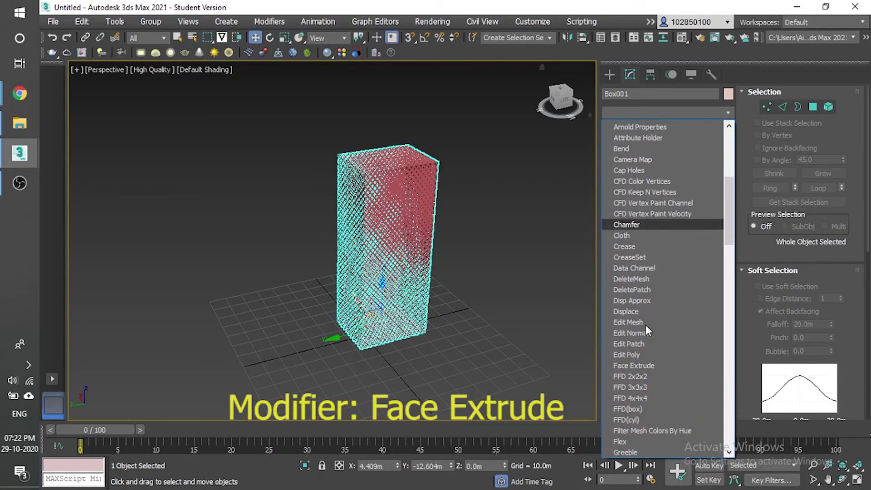
pyautogui.click(641, 300)
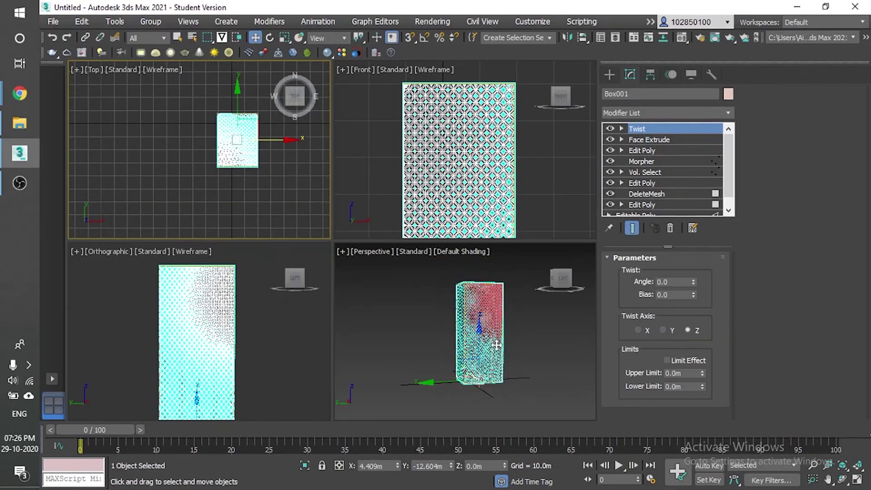
# - Set the tower's Twist modifier angle to 60
pyautogui.click(677, 282)
pyautogui.press('Return')
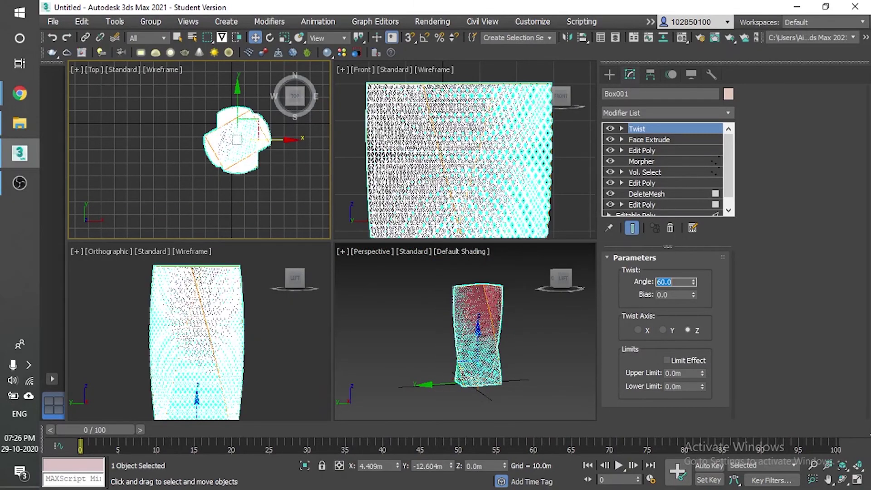
# - Maximize the Perspective view, deselect the tower and set the viewport to High Quality to inspect the twisted lattice
pyautogui.keyDown('alt'); pyautogui.moveTo(509, 371); pyautogui.dragTo(496, 396, button='middle'); pyautogui.keyUp('alt')
pyautogui.scroll(2, 505, 355)
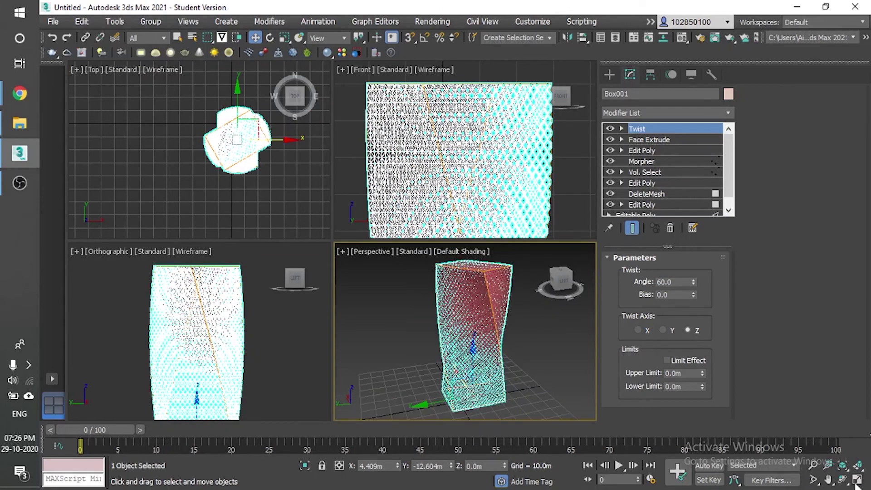
pyautogui.hotkey('alt', 'w')
pyautogui.click(494, 377)
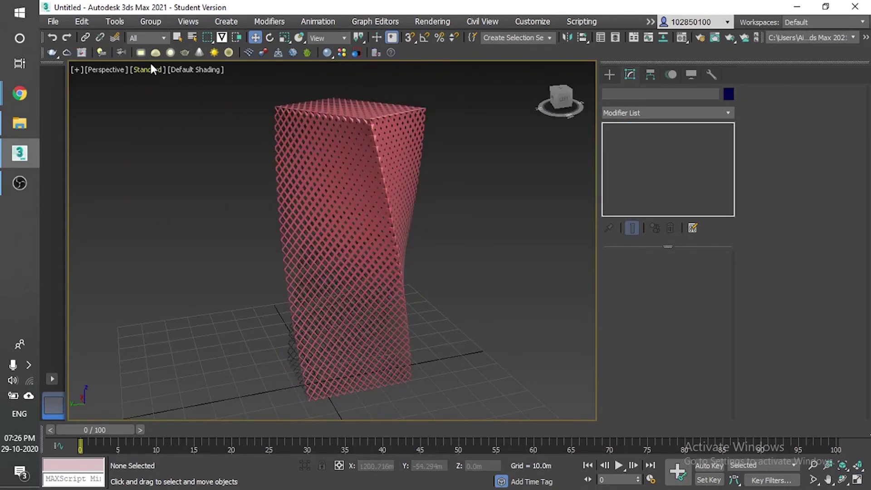
pyautogui.click(148, 70)
pyautogui.click(181, 116)
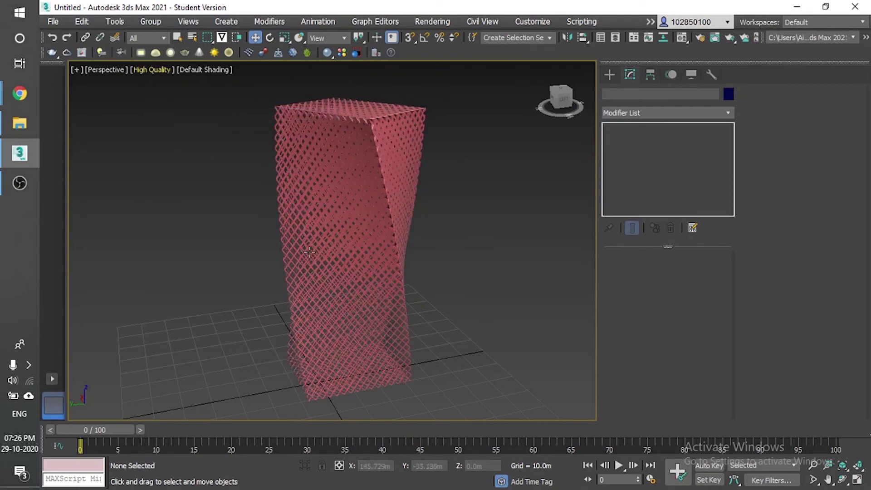
pyautogui.scroll(-3, 335, 282)
pyautogui.scroll(4, 280, 294)
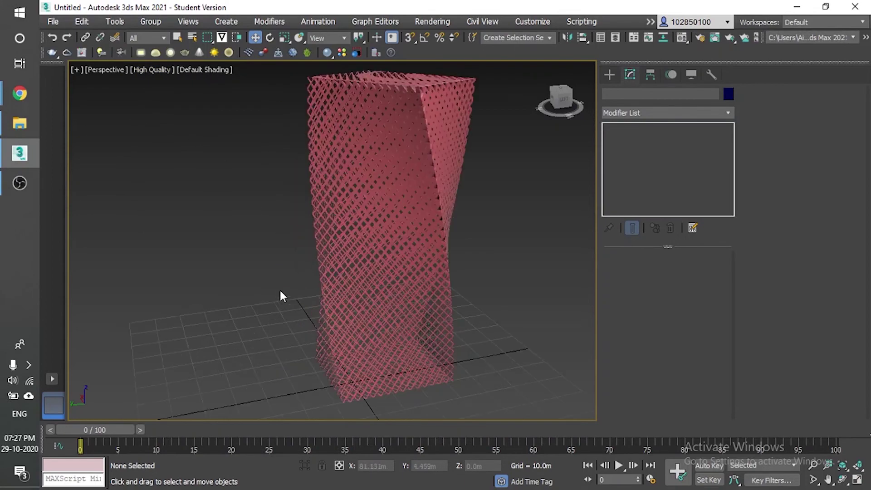
pyautogui.moveTo(259, 303)
pyautogui.keyDown('alt'); pyautogui.mouseDown(button='middle')
pyautogui.moveTo(320, 316)
pyautogui.moveTo(381, 295)
pyautogui.moveTo(335, 312)
pyautogui.moveTo(62, 292)
pyautogui.moveTo(138, 313)
pyautogui.moveTo(252, 302)
pyautogui.mouseUp(button='middle'); pyautogui.keyUp('alt')
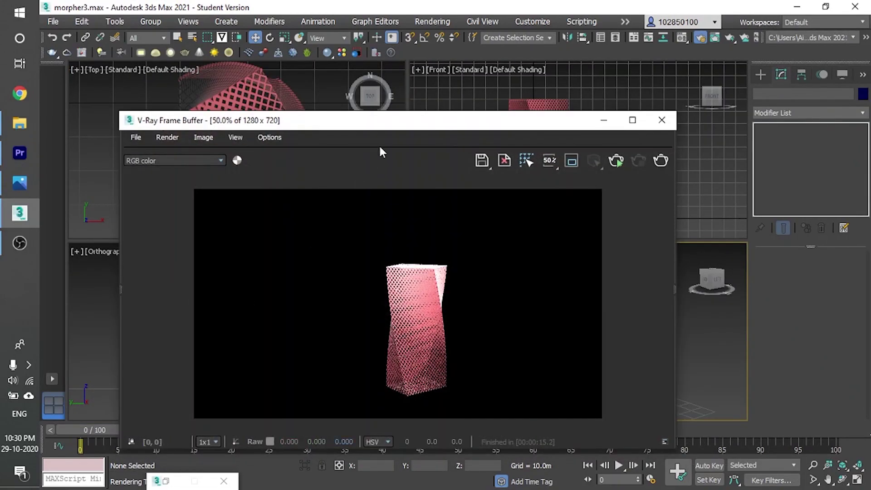
# - Reposition the V-Ray Frame Buffer window to view the rendered twisted tower
pyautogui.moveTo(390, 124); pyautogui.dragTo(430, 89)
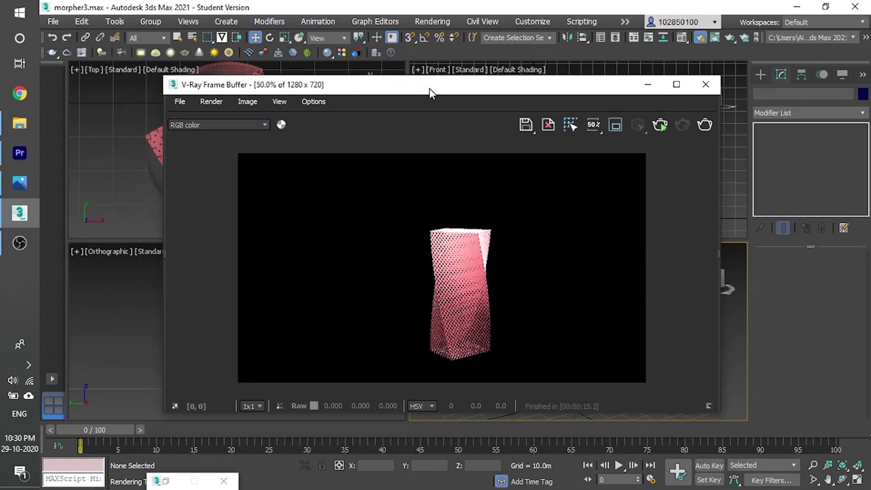